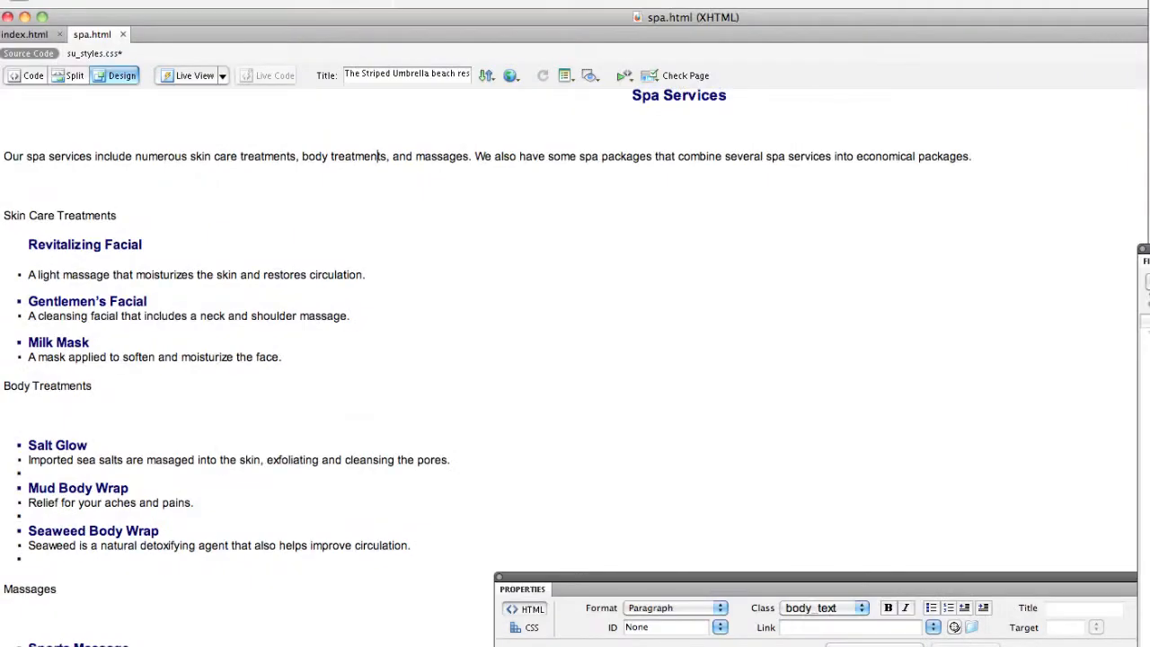
Look at the index.html page and return to the spa.html page
{"action": "left_click", "coordinate": [27, 36]}
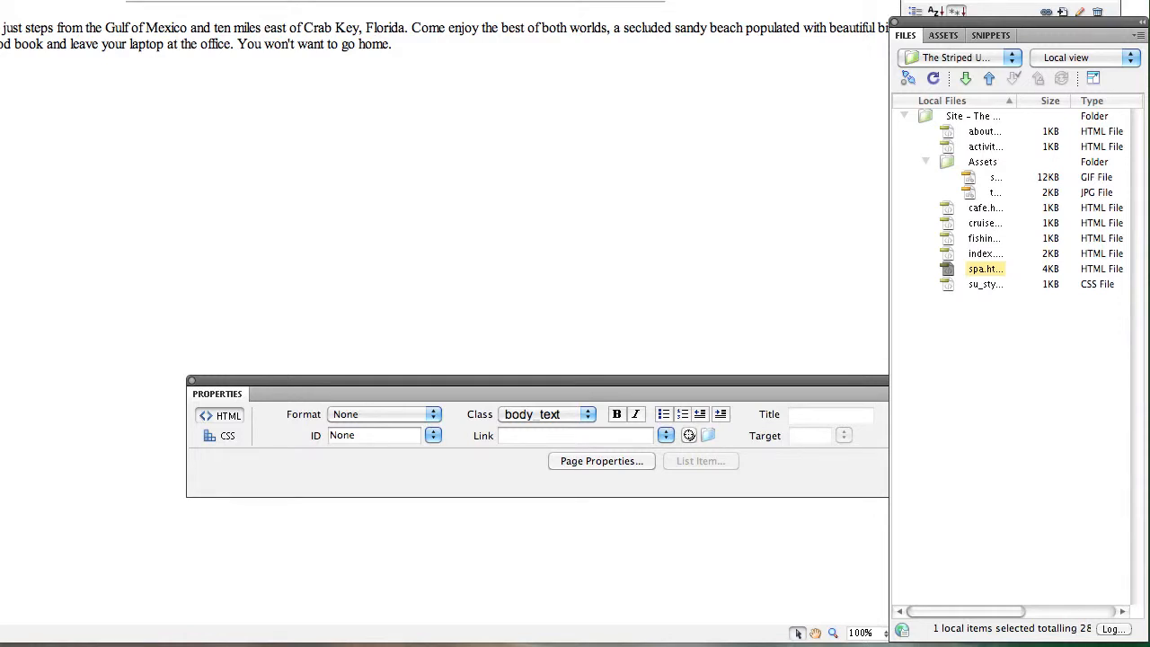
{"action": "key", "text": "ctrl+Tab"}
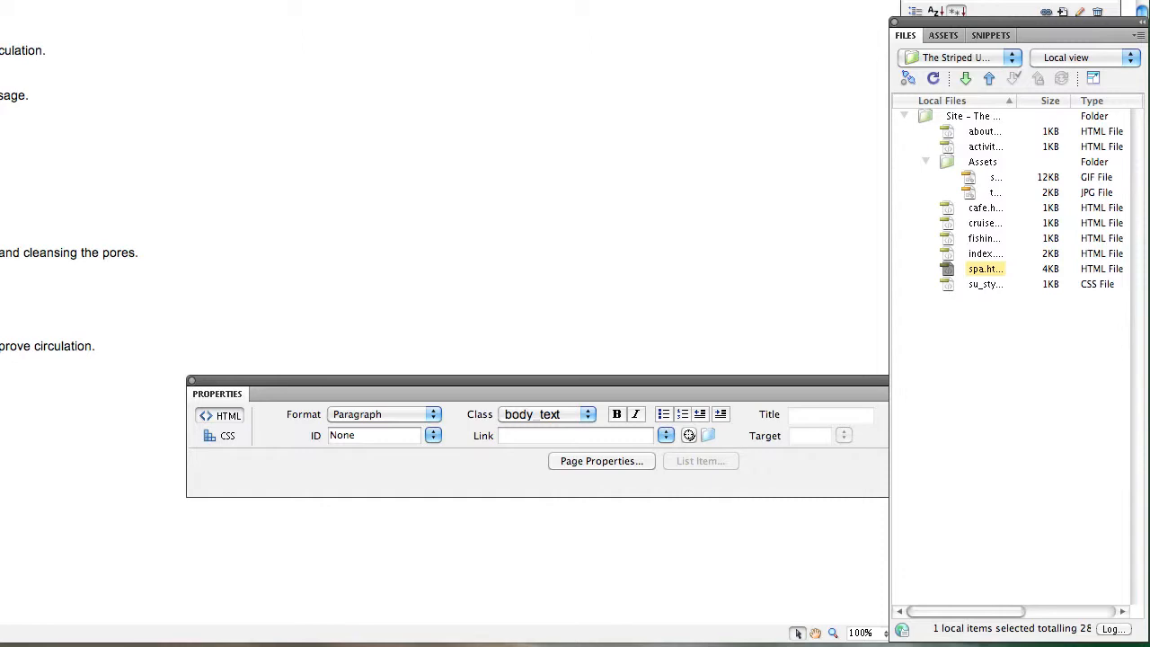
Open the Save As dialog for spa.html to review the site folder's contents and leave without saving
{"action": "left_click", "coordinate": [163, 10]}
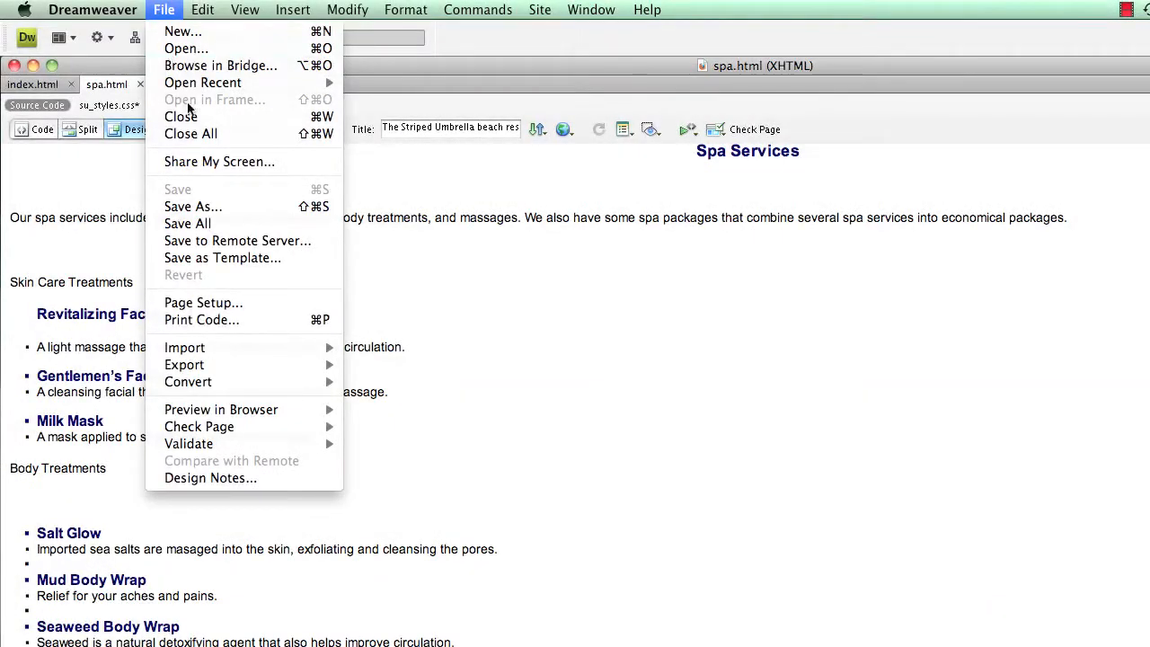
{"action": "left_click", "coordinate": [214, 209]}
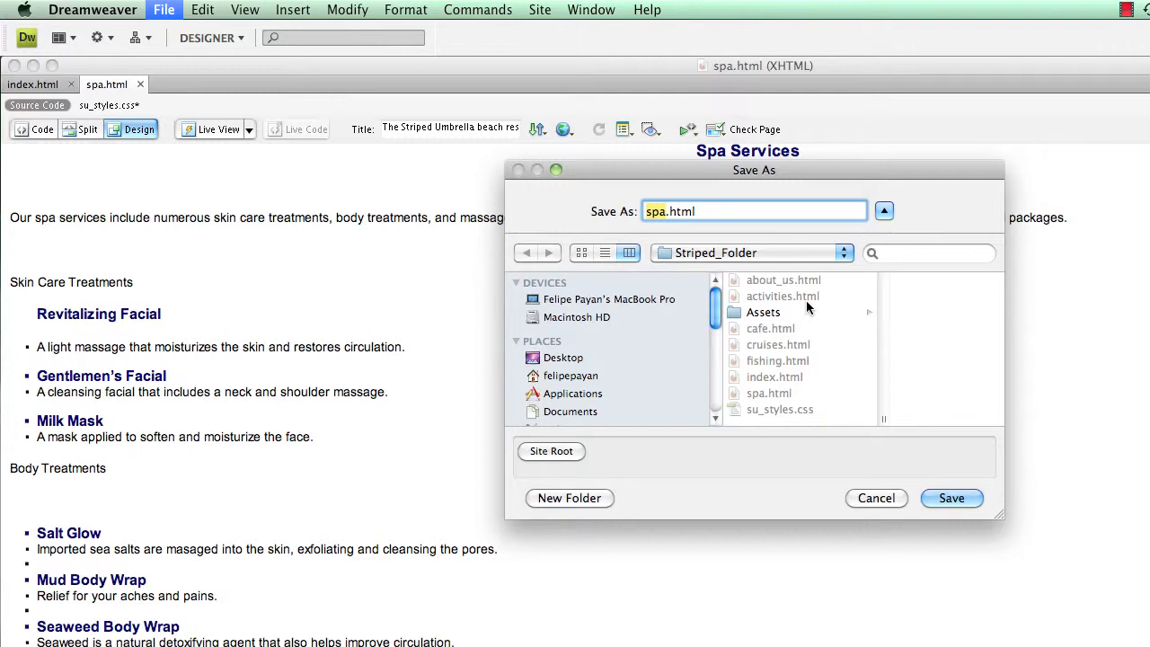
{"action": "left_click", "coordinate": [869, 498]}
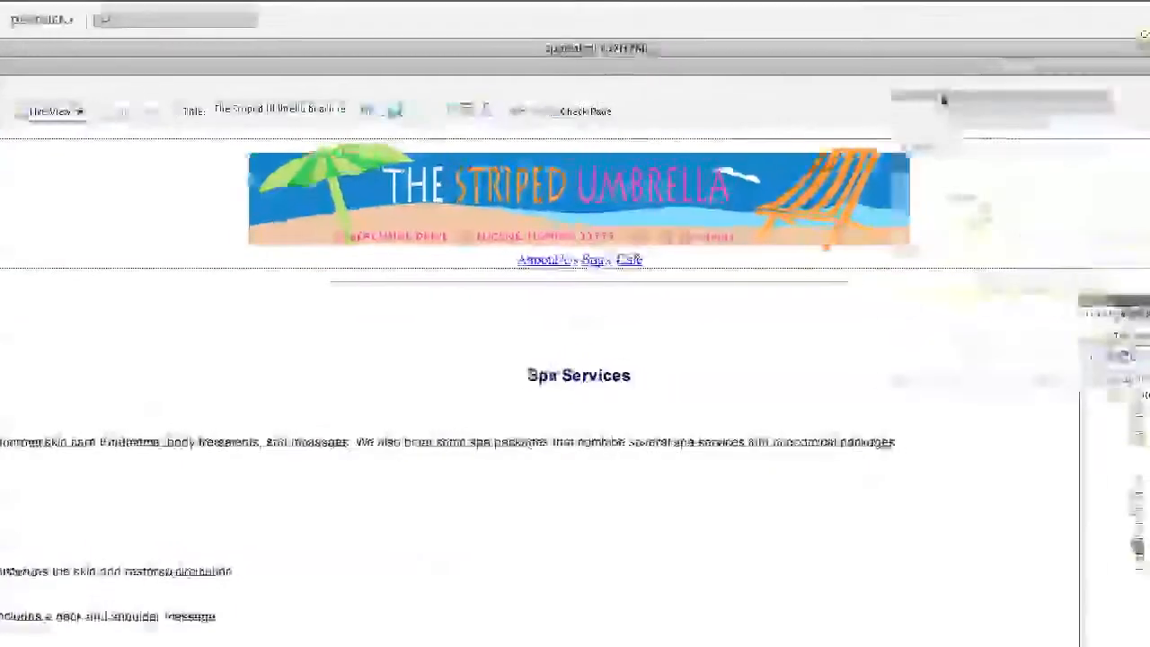
Reposition the CSS Styles and Files panels and widen the Local Files column to fit the full file names
{"action": "left_click_drag", "start_coordinate": [942, 97], "coordinate": [580, 168]}
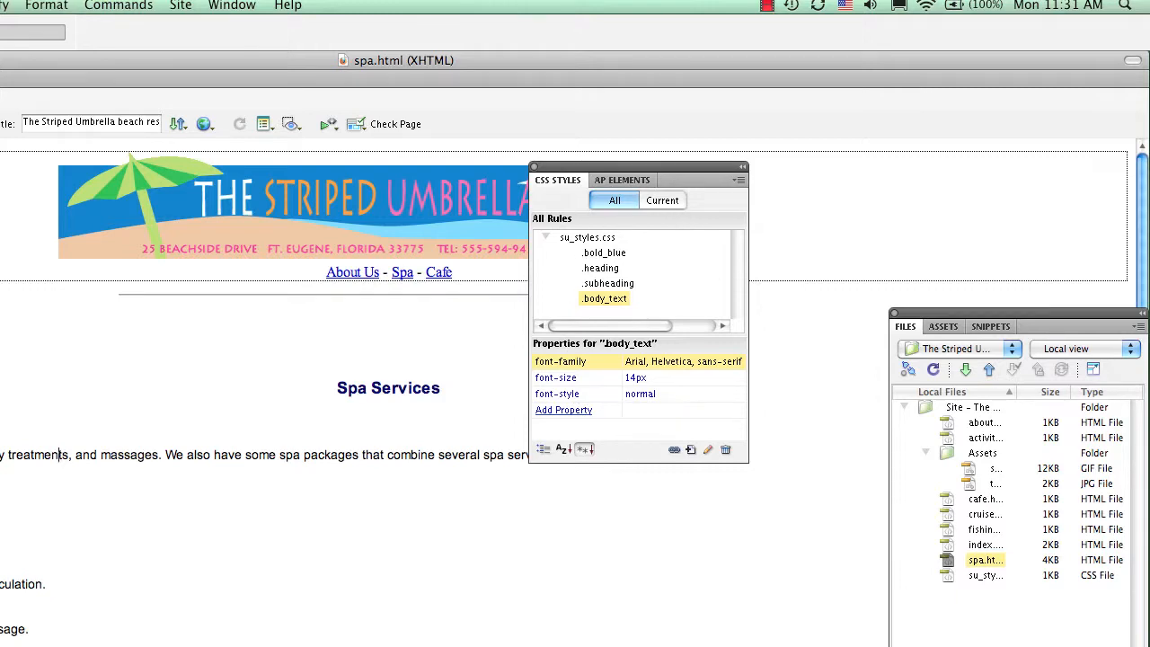
{"action": "left_click_drag", "start_coordinate": [930, 315], "coordinate": [783, 322]}
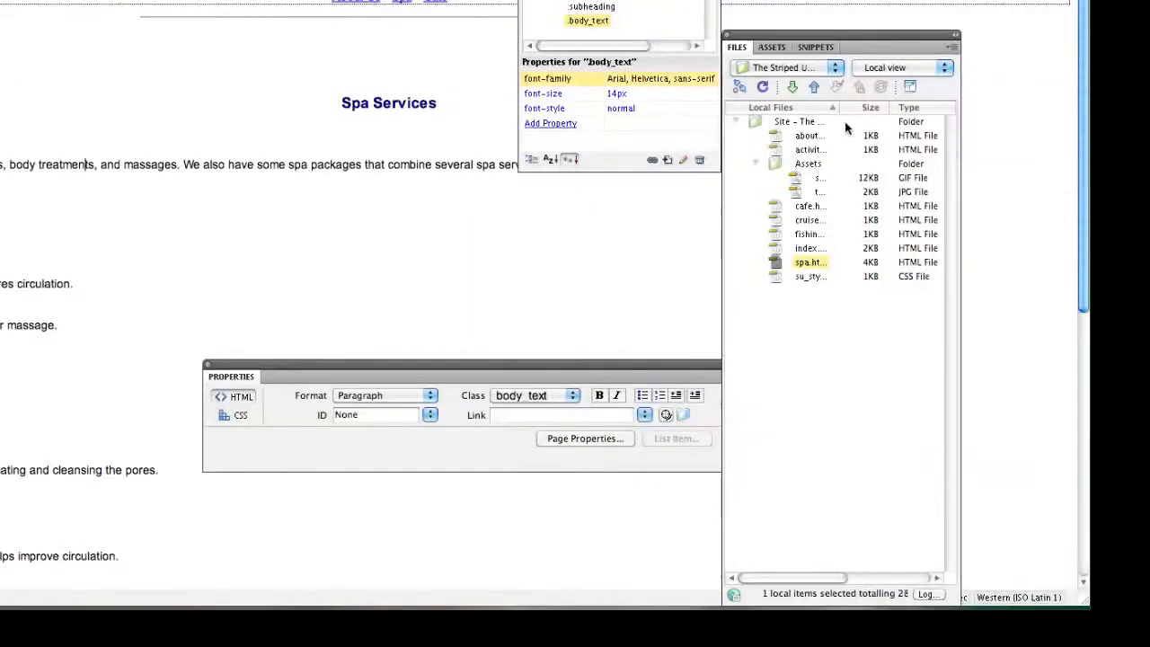
{"action": "left_click_drag", "start_coordinate": [839, 108], "coordinate": [899, 109]}
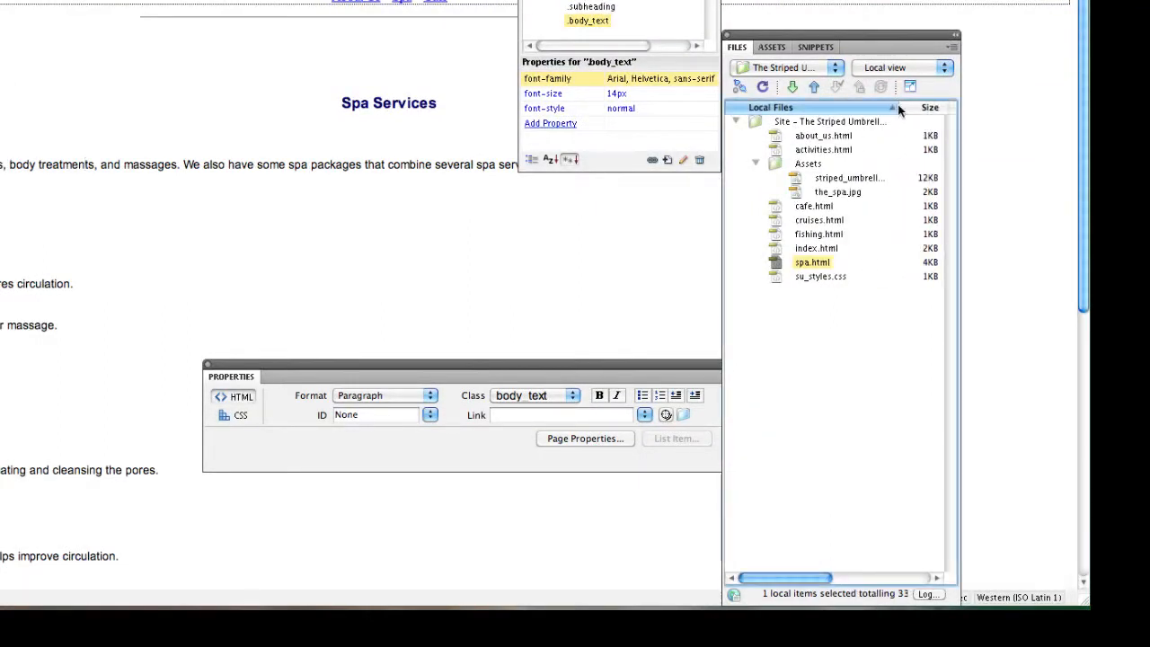
{"action": "left_click", "coordinate": [783, 278]}
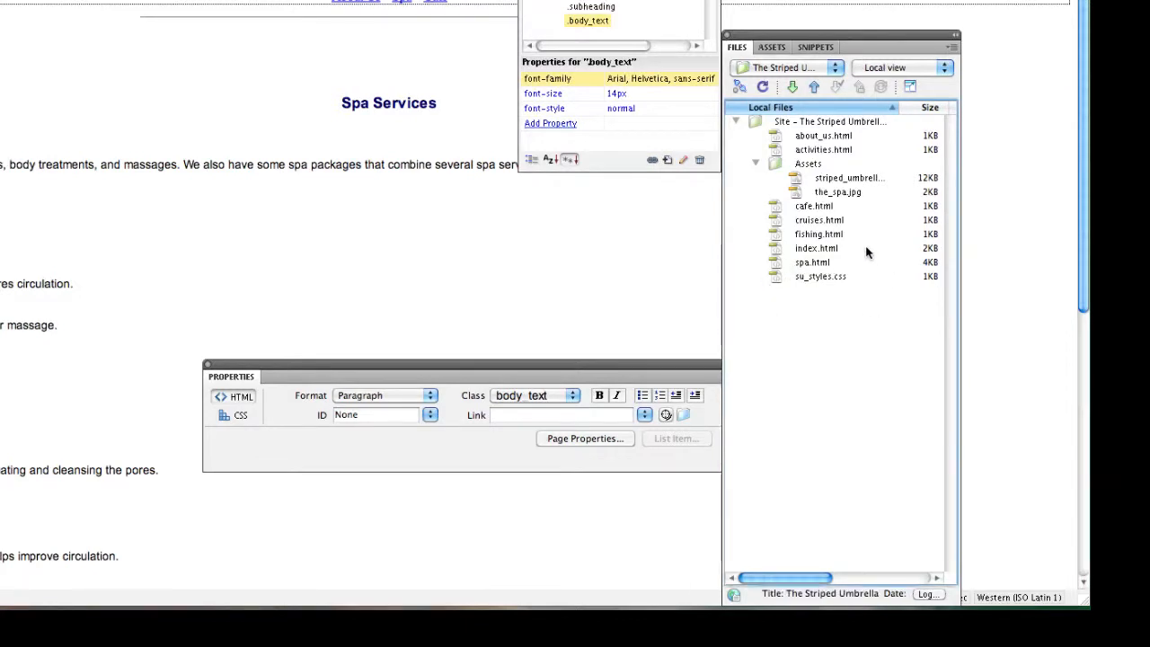
{"action": "left_click", "coordinate": [835, 123]}
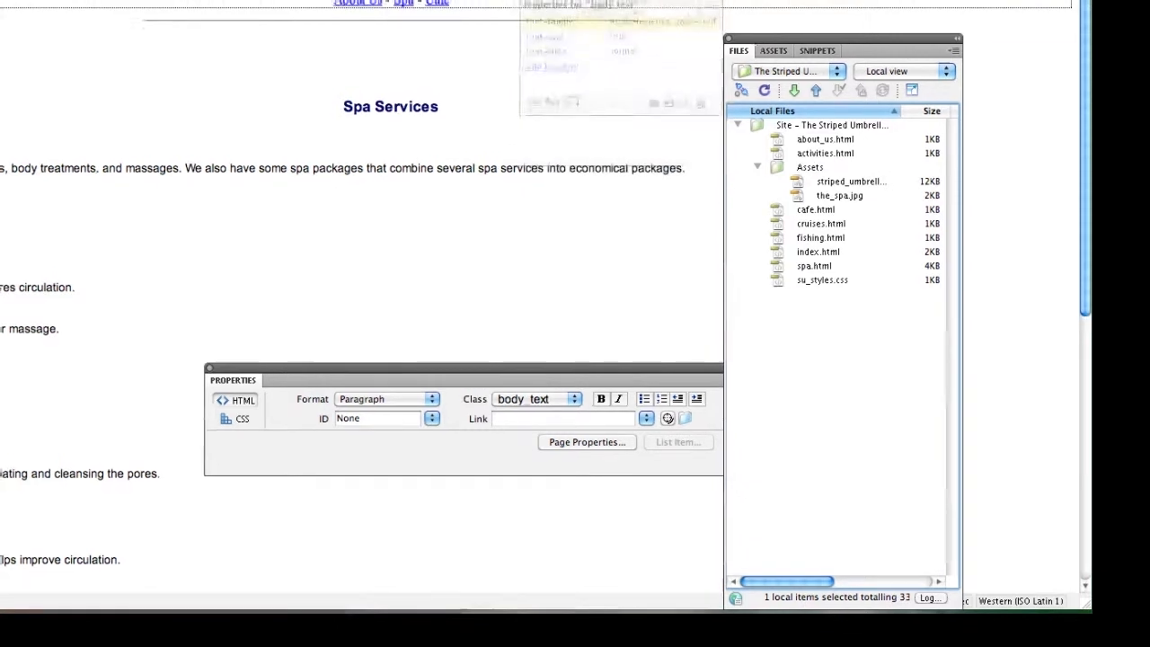
Review the new CSS rule settings and the Type settings of the .body_text rule, cancelling both dialogs
{"action": "left_click", "coordinate": [255, 2]}
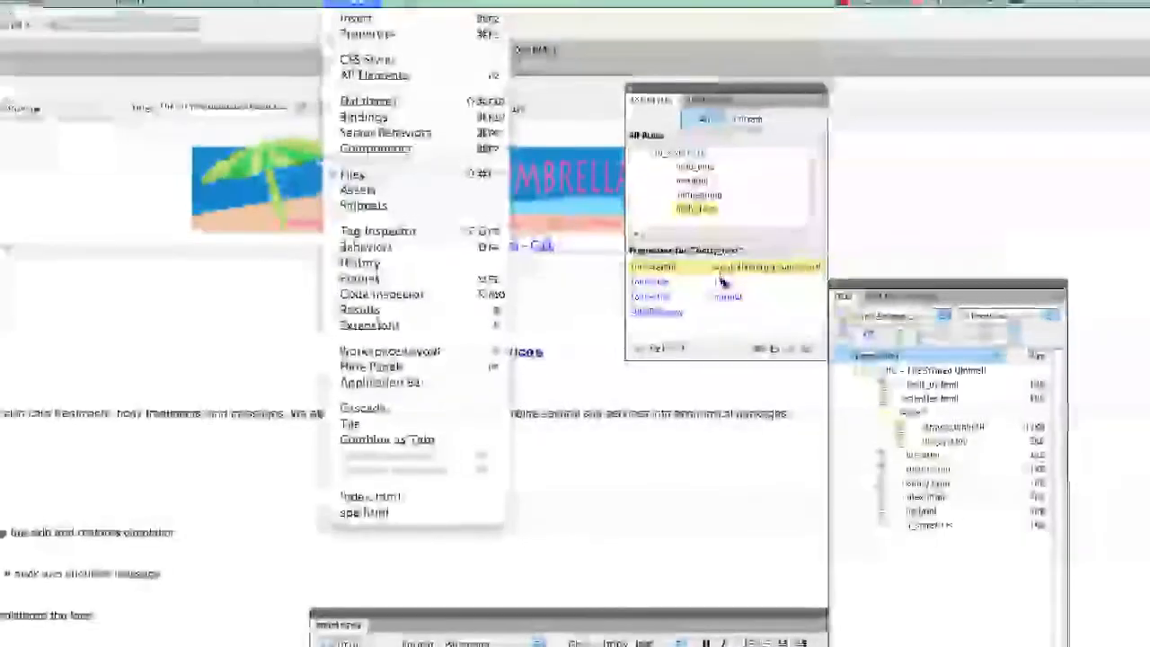
{"action": "left_click", "coordinate": [732, 319]}
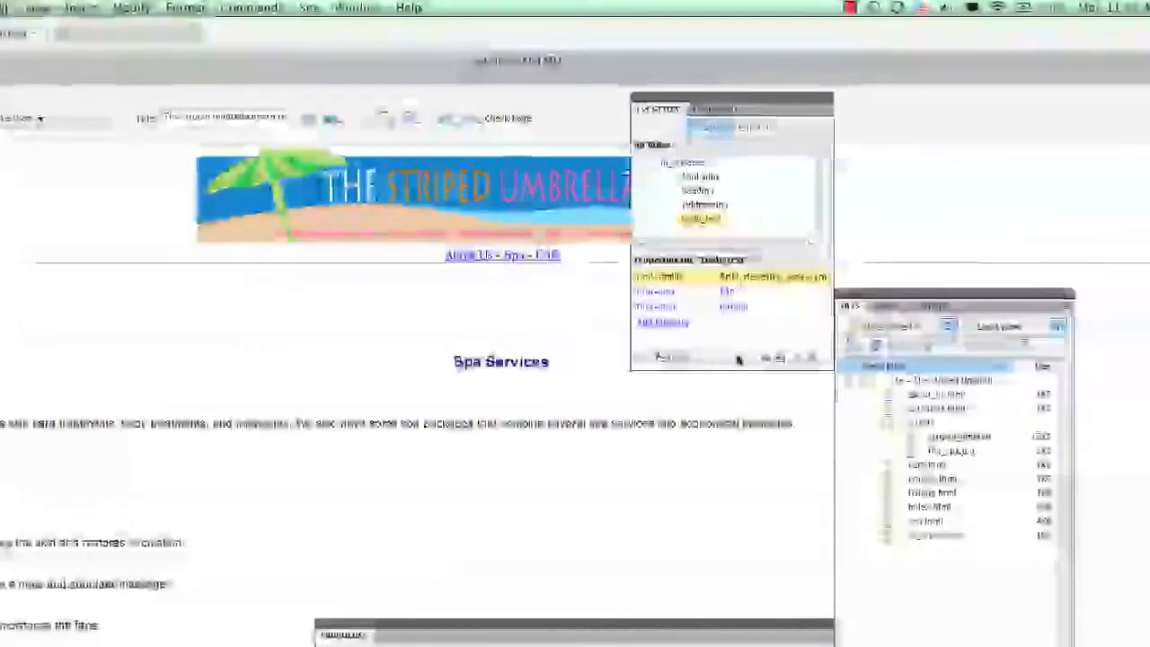
{"action": "left_click", "coordinate": [800, 354]}
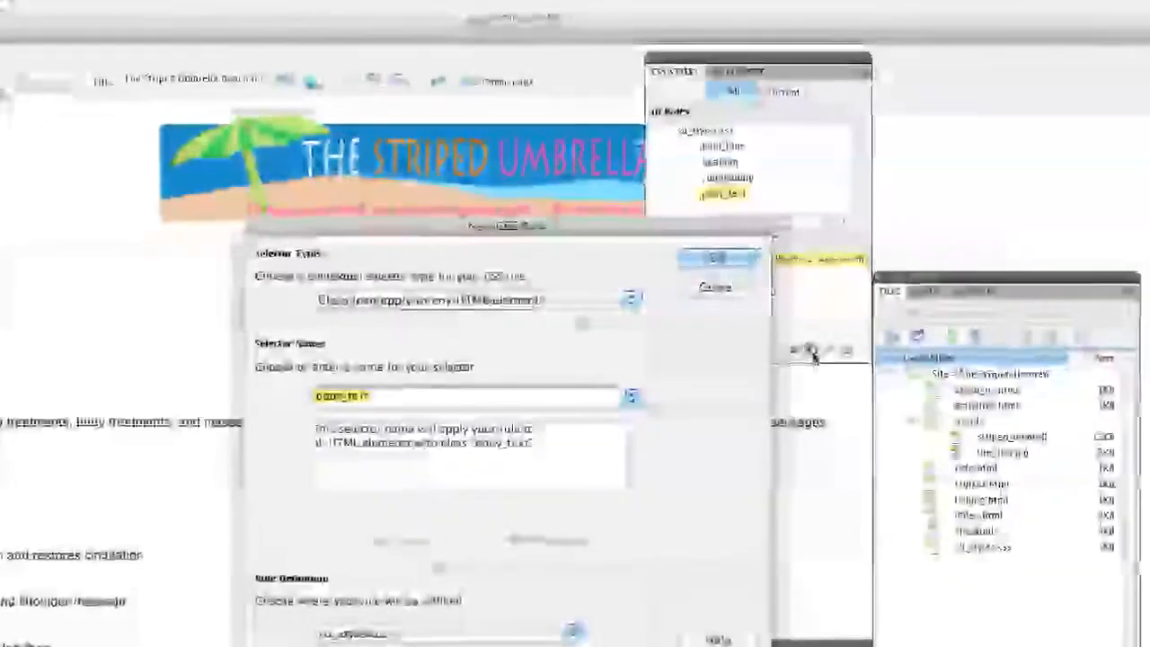
{"action": "left_click", "coordinate": [728, 281]}
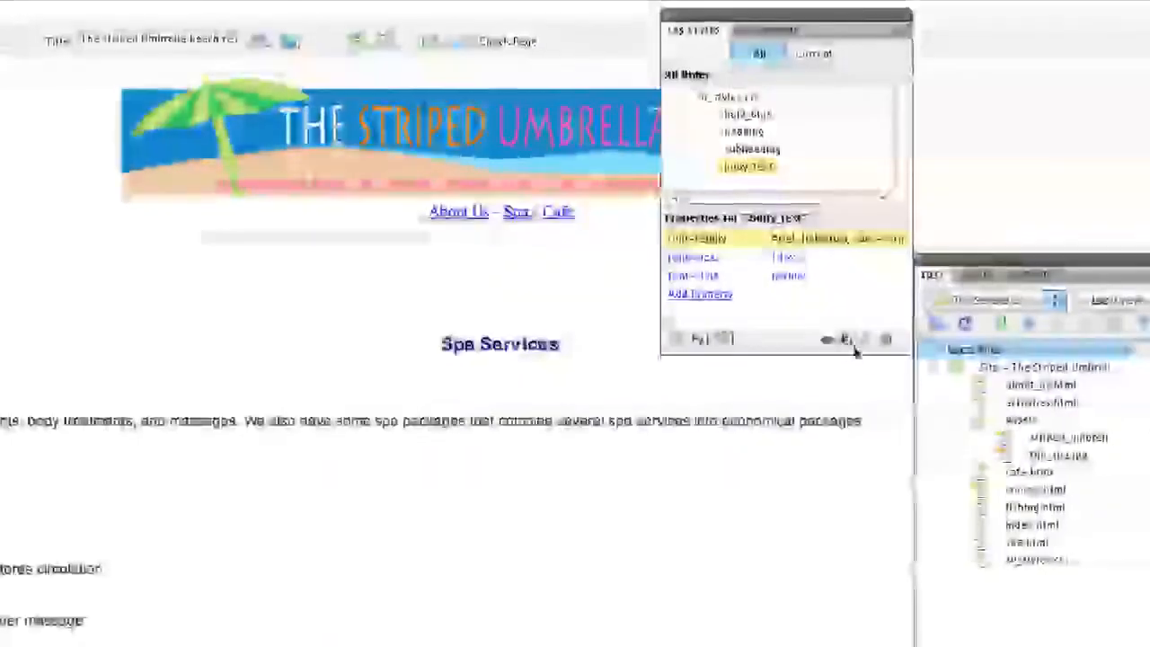
{"action": "left_click", "coordinate": [867, 340]}
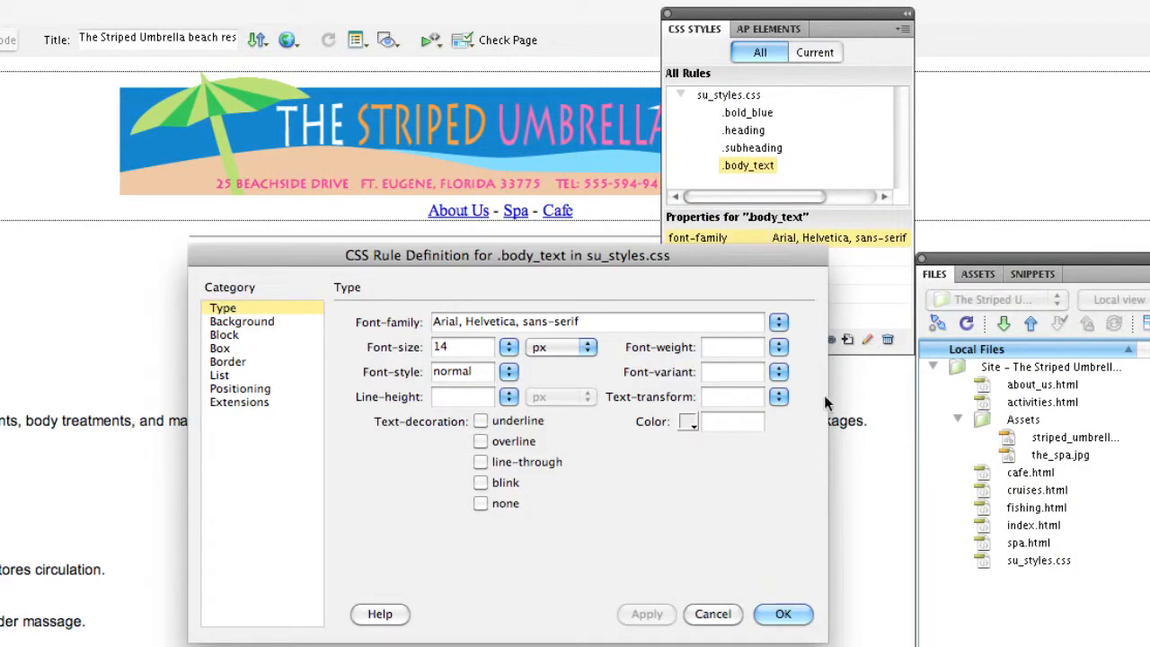
{"action": "left_click", "coordinate": [726, 616]}
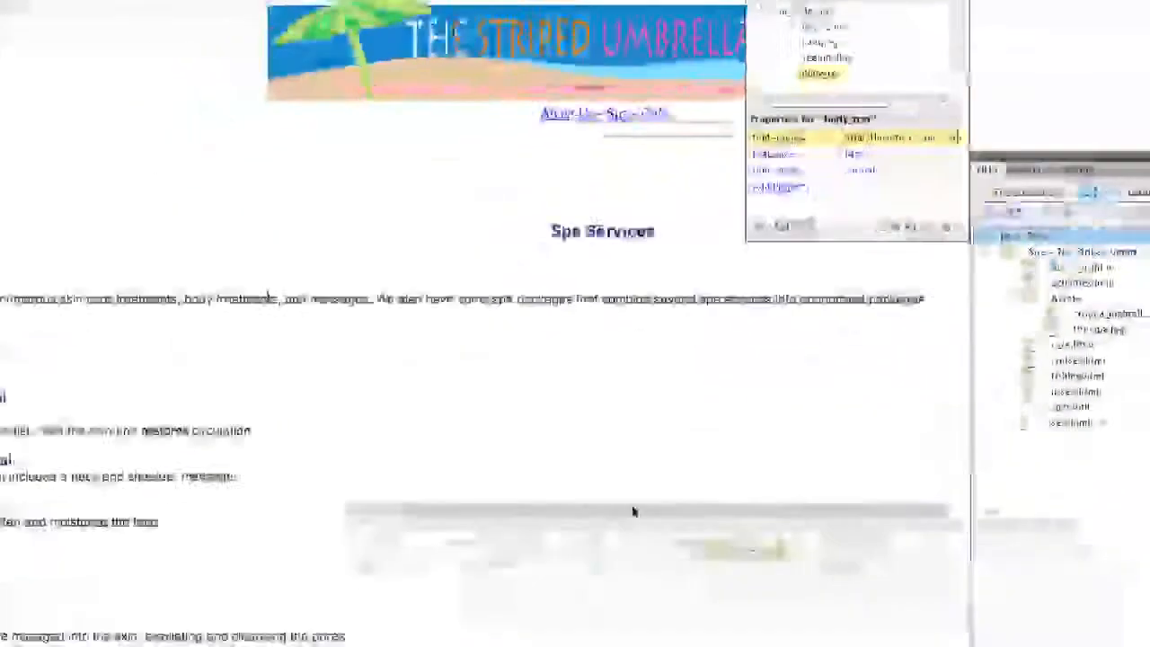
Move the Properties panel up and review the Format and Class options for the spa introduction paragraph
{"action": "left_click_drag", "start_coordinate": [634, 511], "coordinate": [595, 383]}
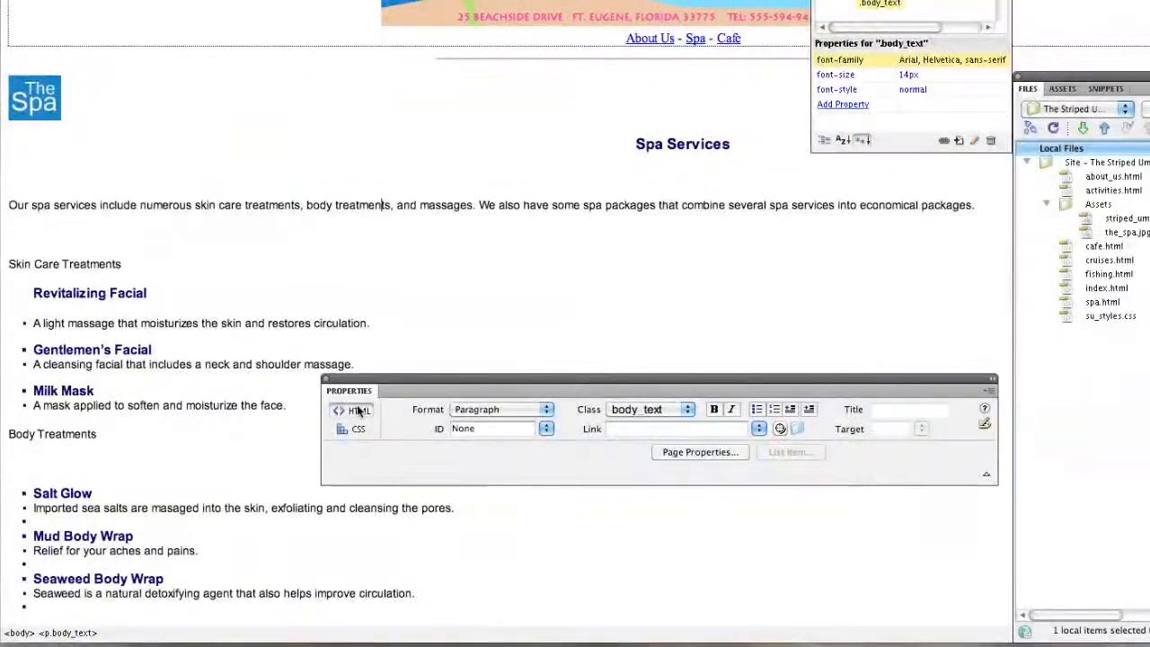
{"action": "left_click", "coordinate": [548, 410]}
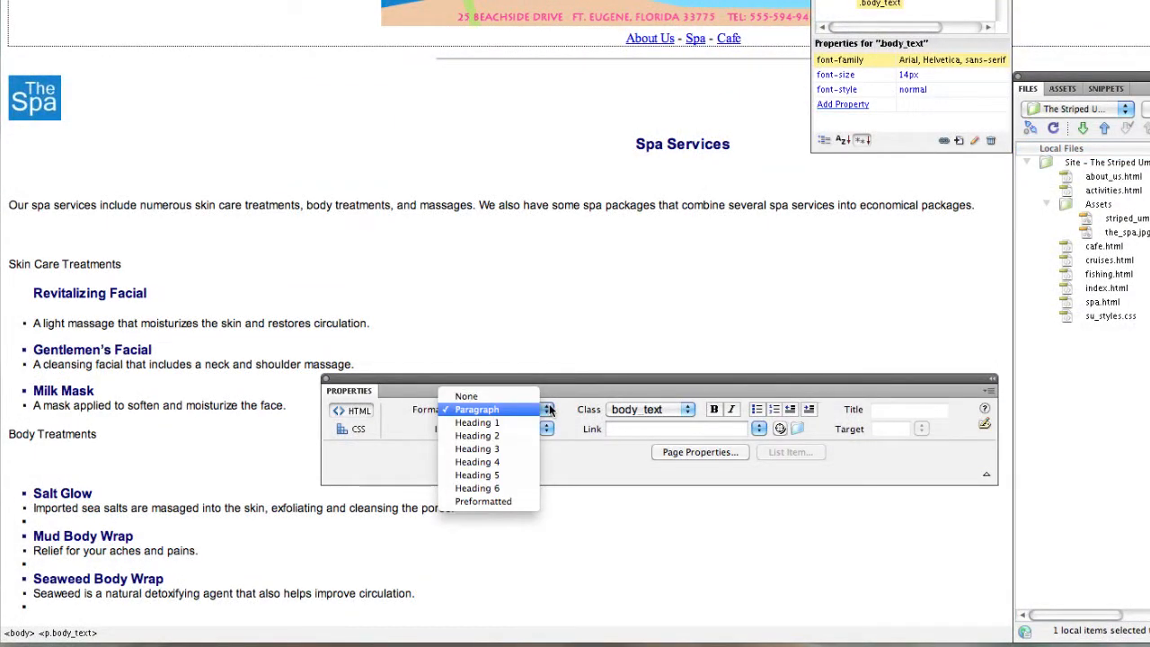
{"action": "left_click", "coordinate": [548, 410]}
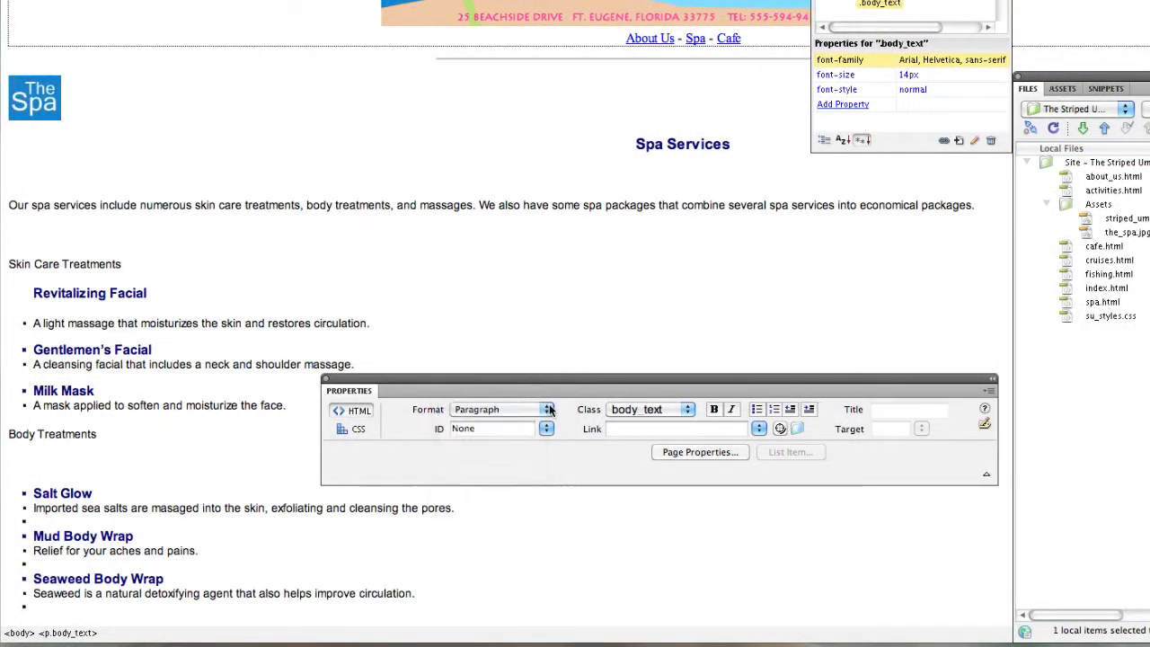
{"action": "left_click", "coordinate": [688, 412]}
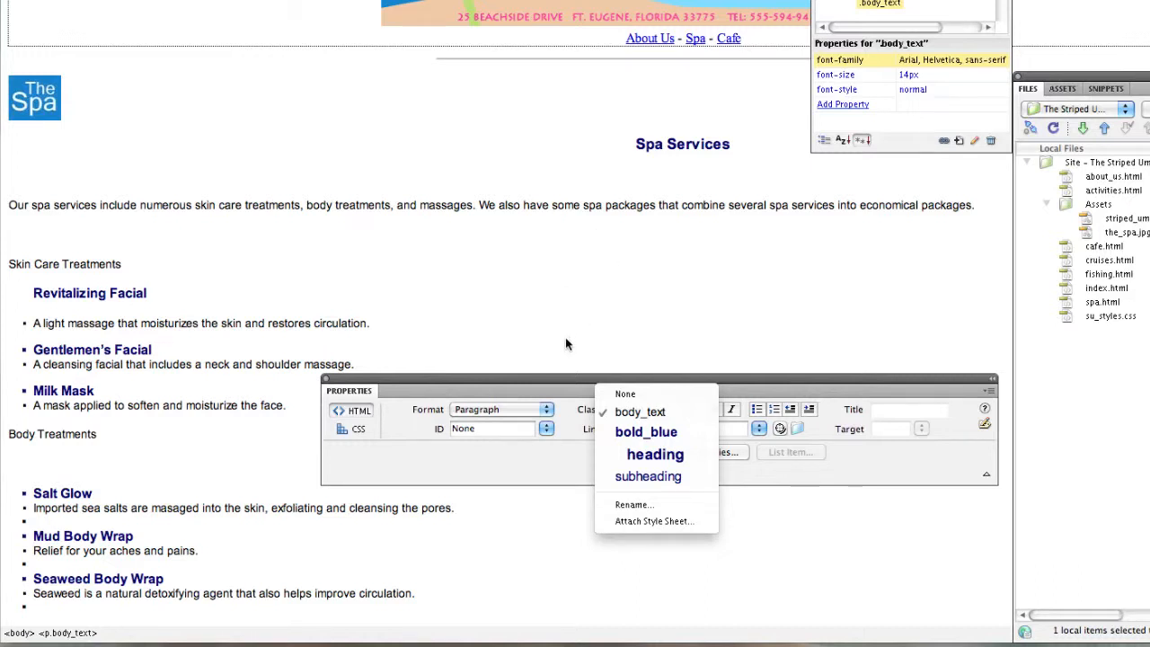
{"action": "left_click", "coordinate": [355, 148]}
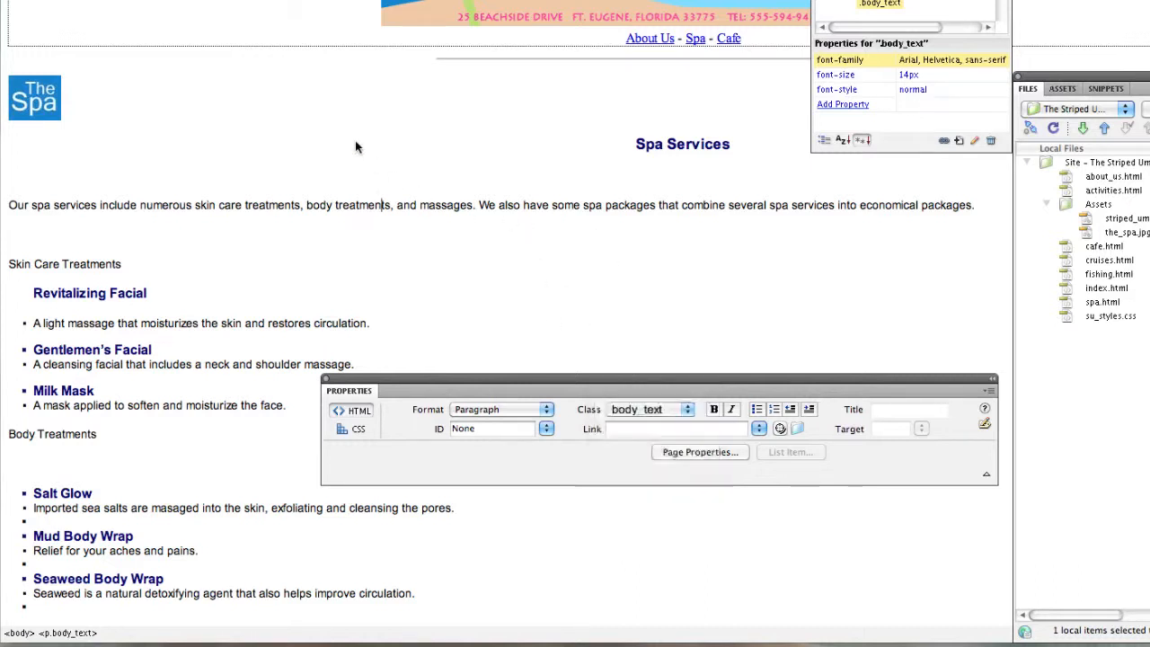
Examine the text styling of the spa page's treatment, massage and package sections and the available Class options
{"action": "scroll", "coordinate": [355, 147], "scroll_direction": "down", "scroll_amount": 8}
{"action": "scroll", "coordinate": [355, 148], "scroll_direction": "down", "scroll_amount": 2}
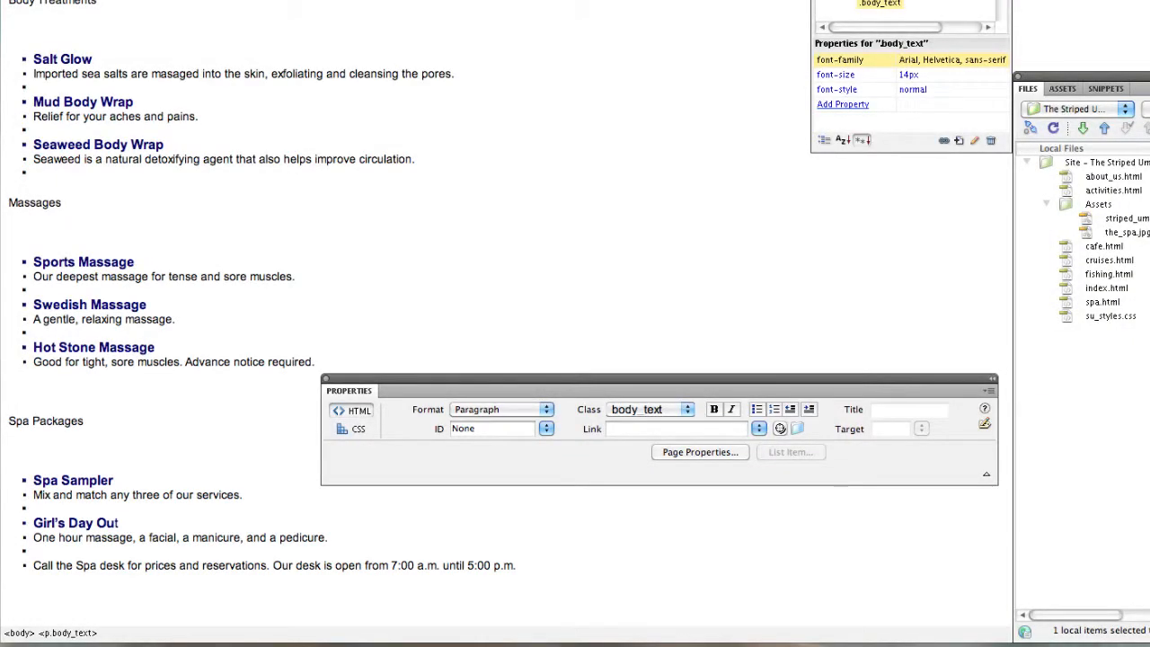
{"action": "scroll", "coordinate": [503, 323], "scroll_direction": "up", "scroll_amount": 6}
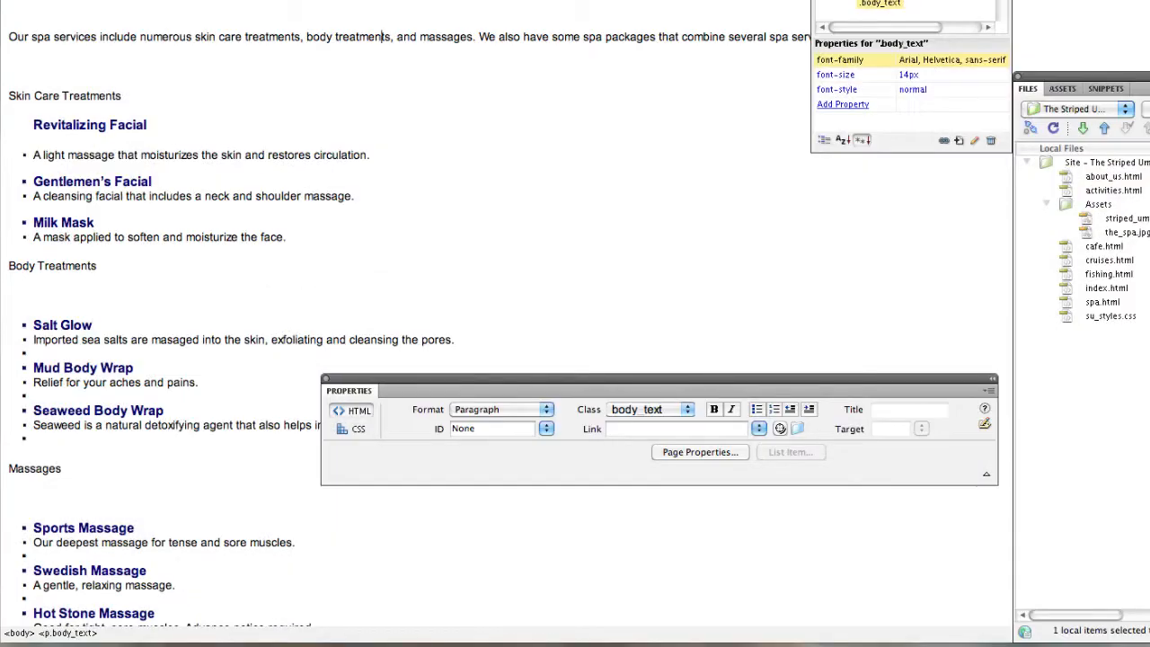
{"action": "scroll", "coordinate": [504, 323], "scroll_direction": "down", "scroll_amount": 6}
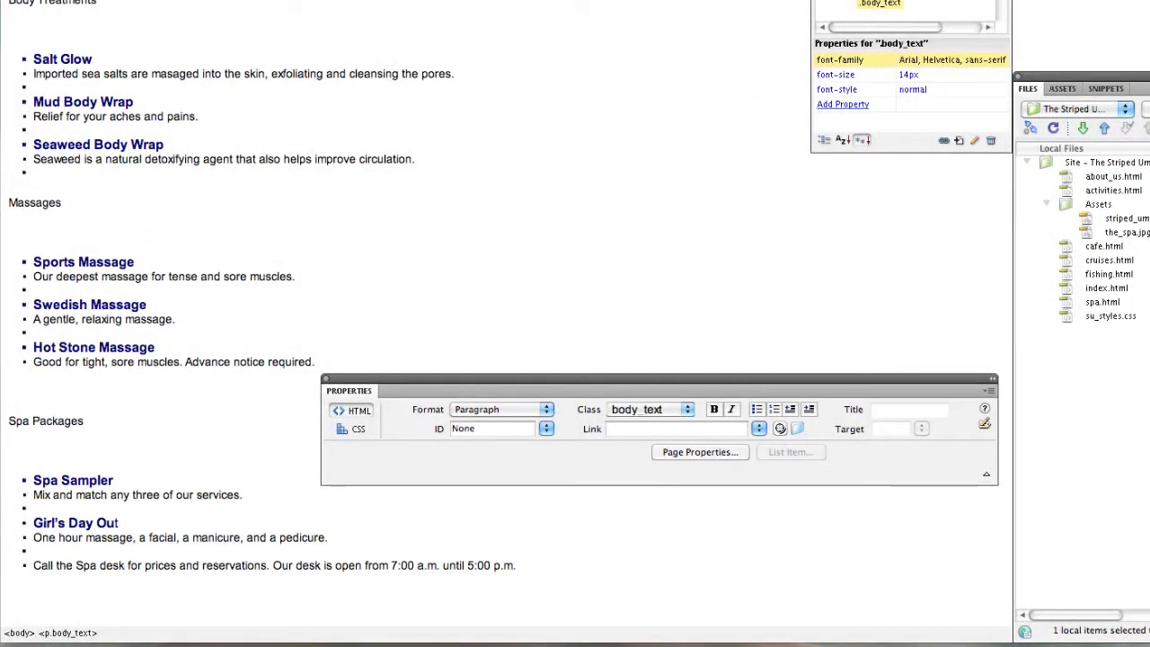
{"action": "scroll", "coordinate": [503, 324], "scroll_direction": "up", "scroll_amount": 8}
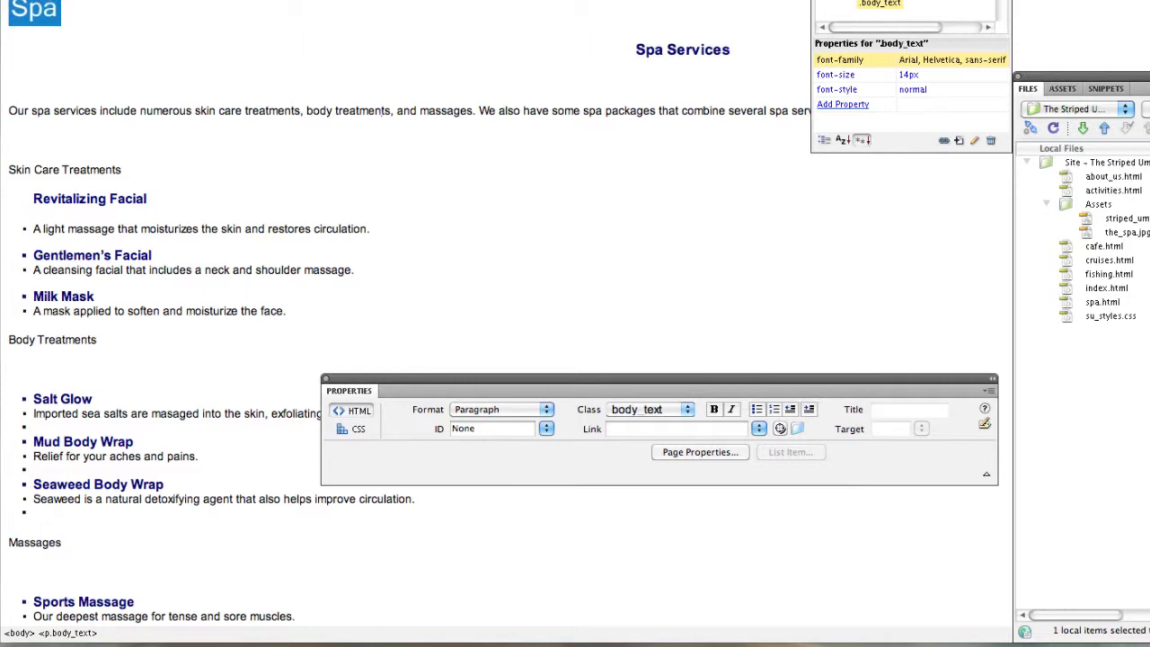
{"action": "scroll", "coordinate": [404, 314], "scroll_direction": "down", "scroll_amount": 5}
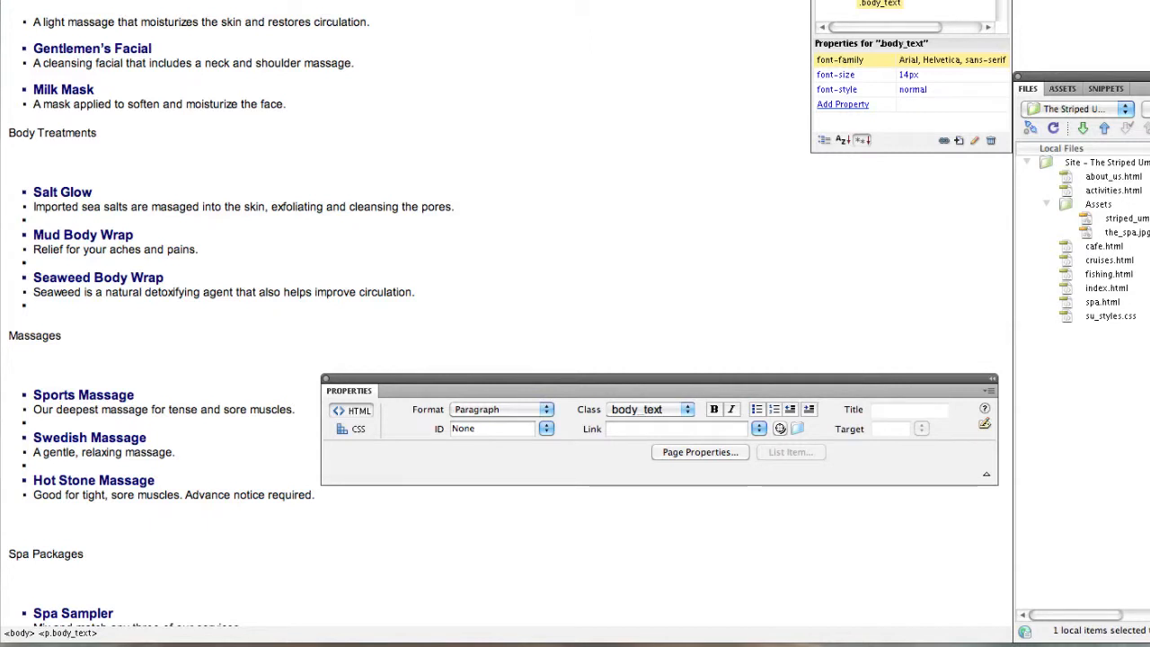
{"action": "scroll", "coordinate": [384, 205], "scroll_direction": "up", "scroll_amount": 7}
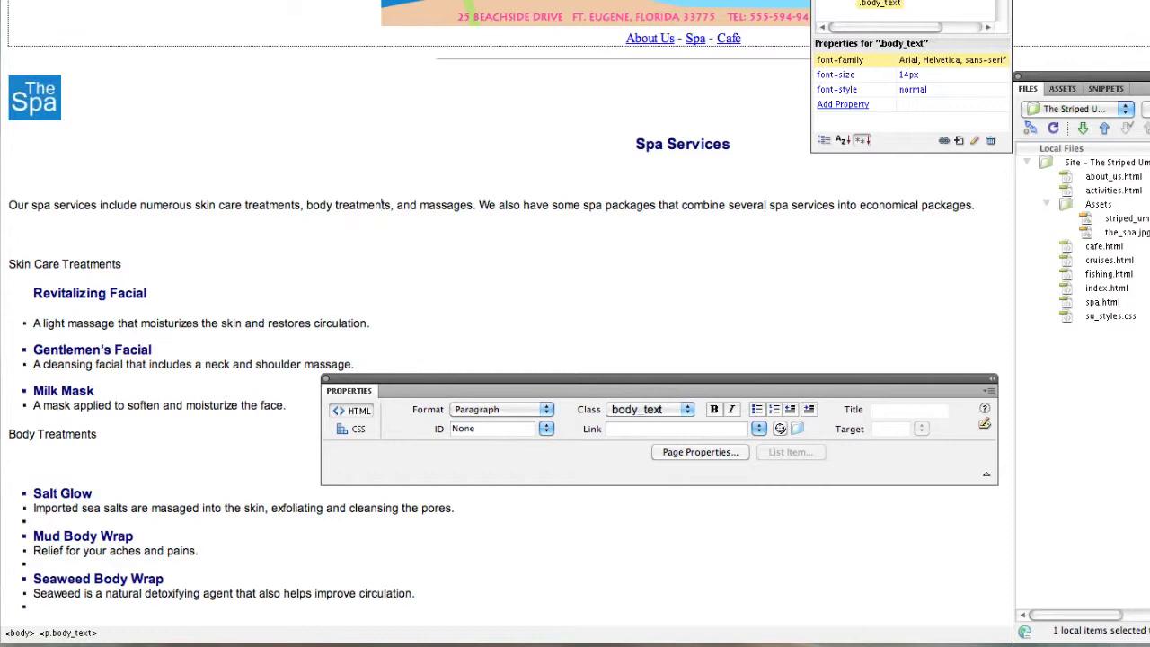
{"action": "scroll", "coordinate": [412, 320], "scroll_direction": "down", "scroll_amount": 5}
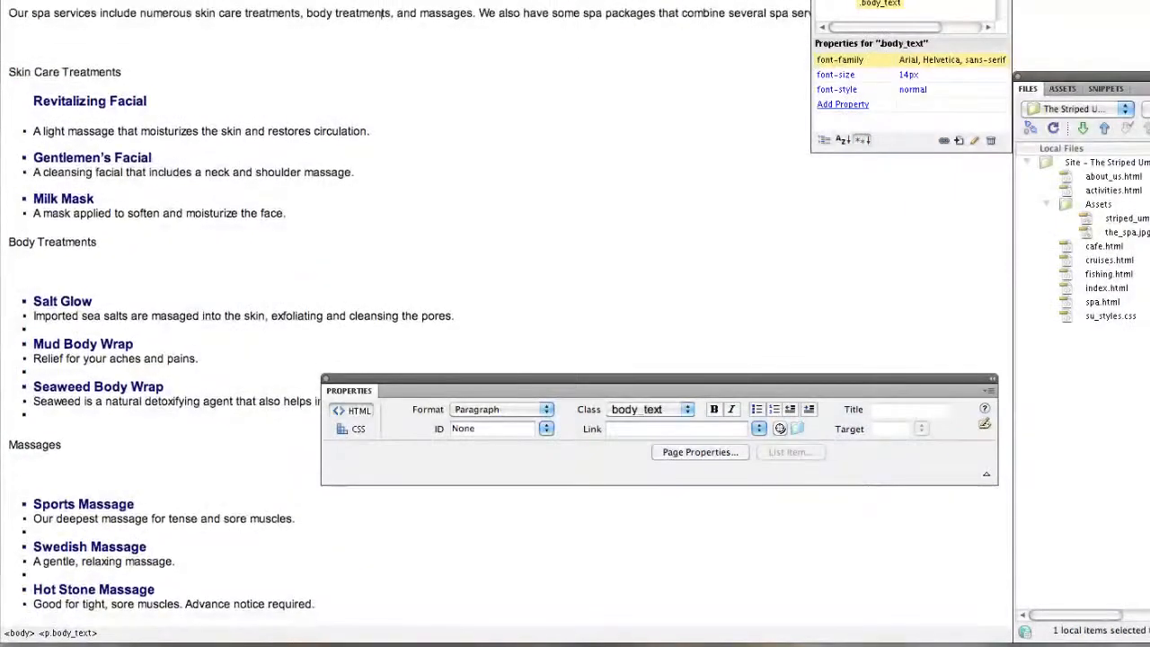
{"action": "left_click", "coordinate": [687, 409]}
{"action": "left_click", "coordinate": [687, 412]}
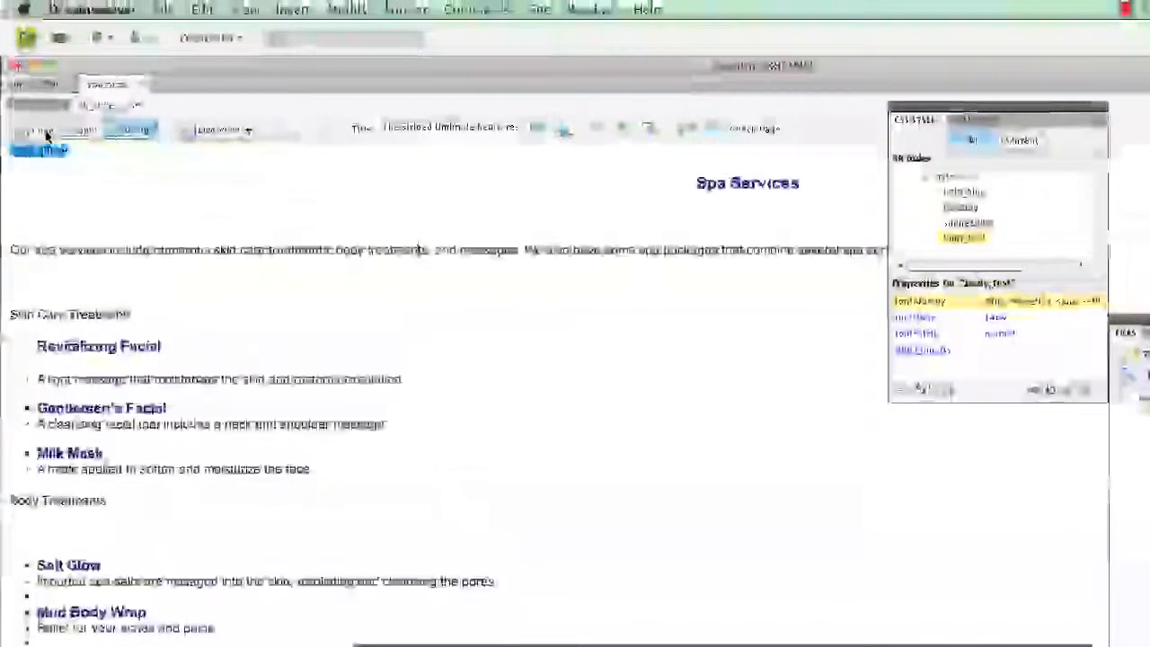
Look at the spa.html source in Code view and Split view and return to Design view
{"action": "left_click", "coordinate": [43, 129]}
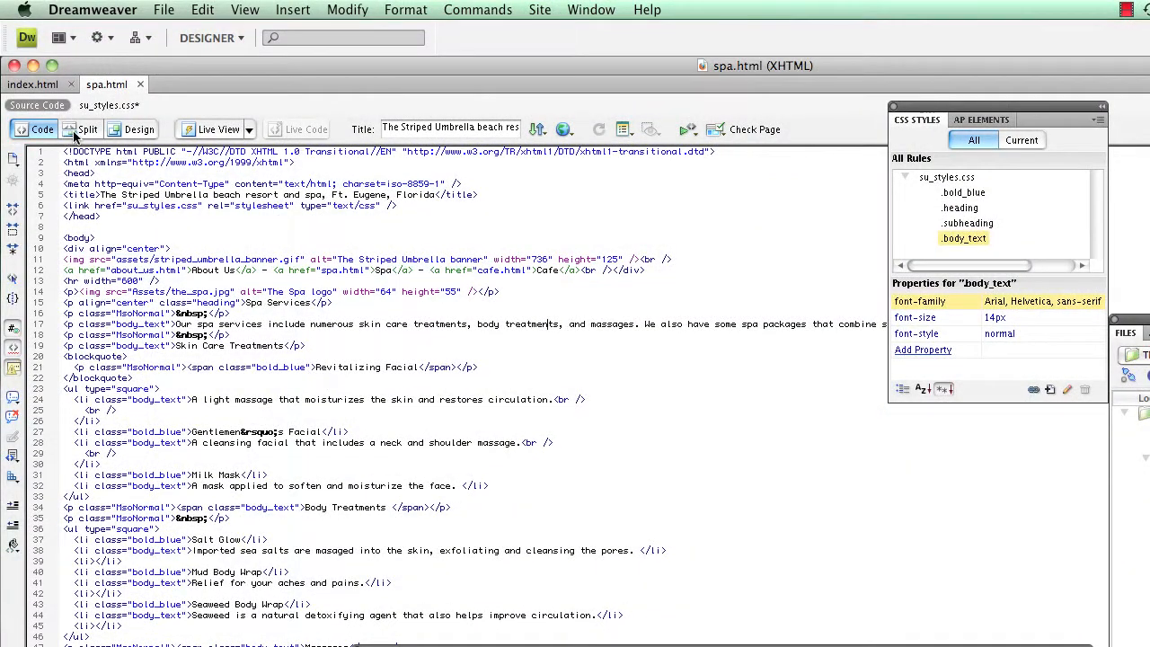
{"action": "left_click", "coordinate": [86, 131]}
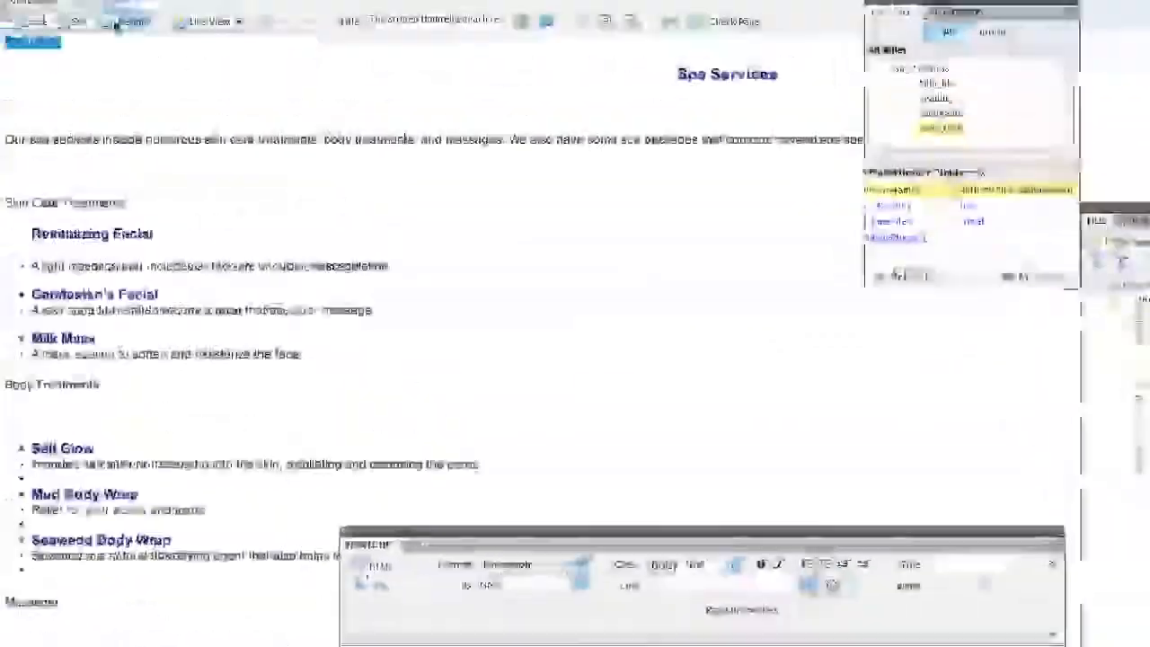
Review the available Live View options for the spa page without changing any of them
{"action": "left_click", "coordinate": [242, 30]}
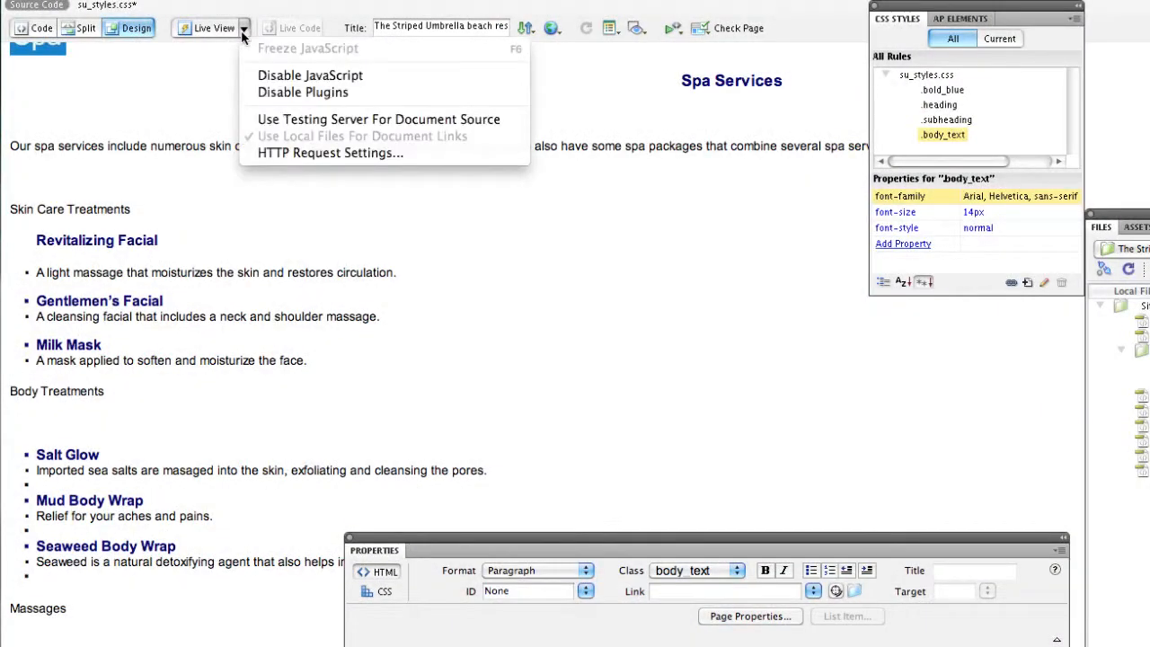
{"action": "left_click", "coordinate": [183, 61]}
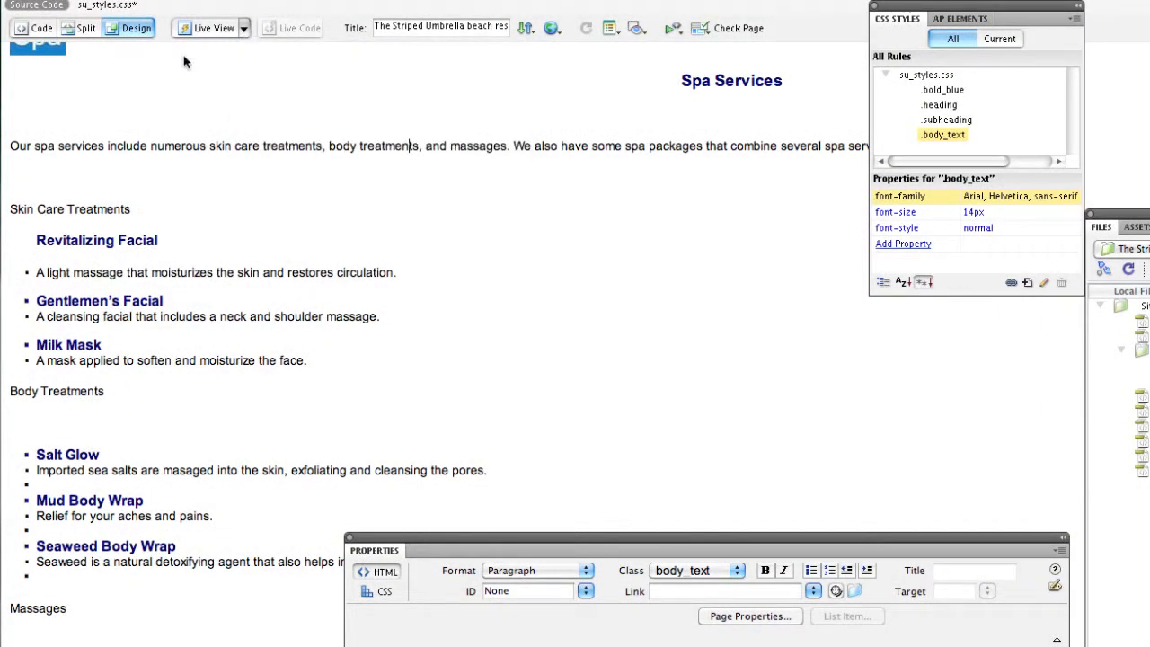
{"action": "scroll", "coordinate": [512, 270], "scroll_direction": "up", "scroll_amount": 5}
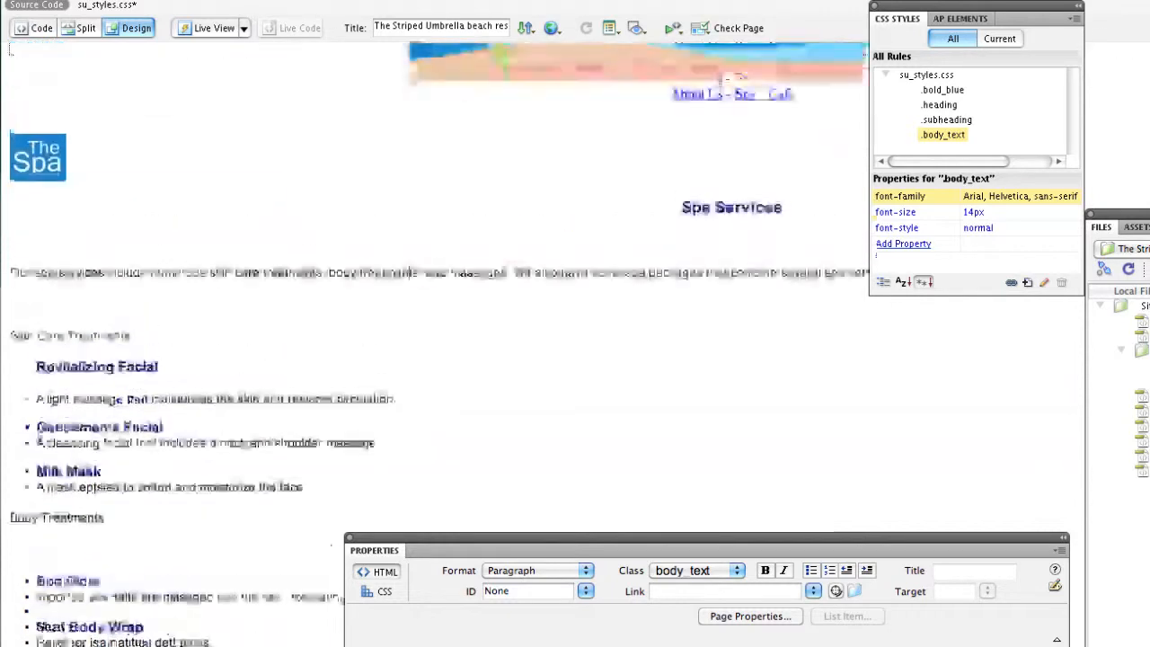
Review the document's view options, such as Rulers, Grid and Guides, and its visual aids options
{"action": "left_click", "coordinate": [612, 30]}
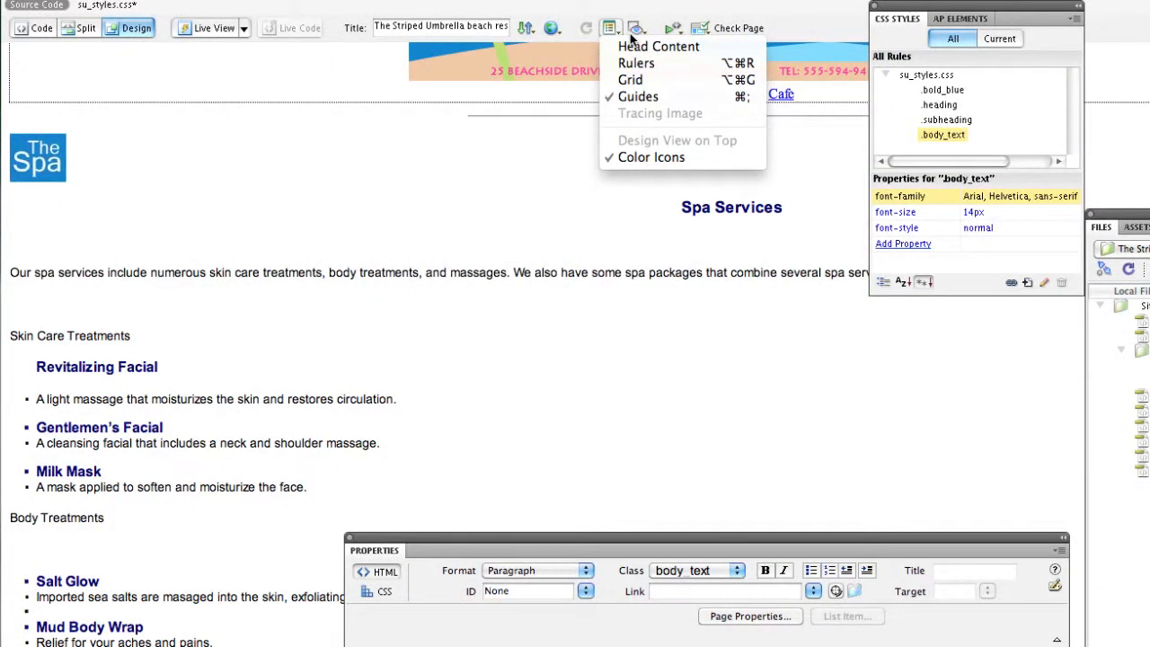
{"action": "left_click", "coordinate": [641, 34]}
{"action": "left_click", "coordinate": [640, 35]}
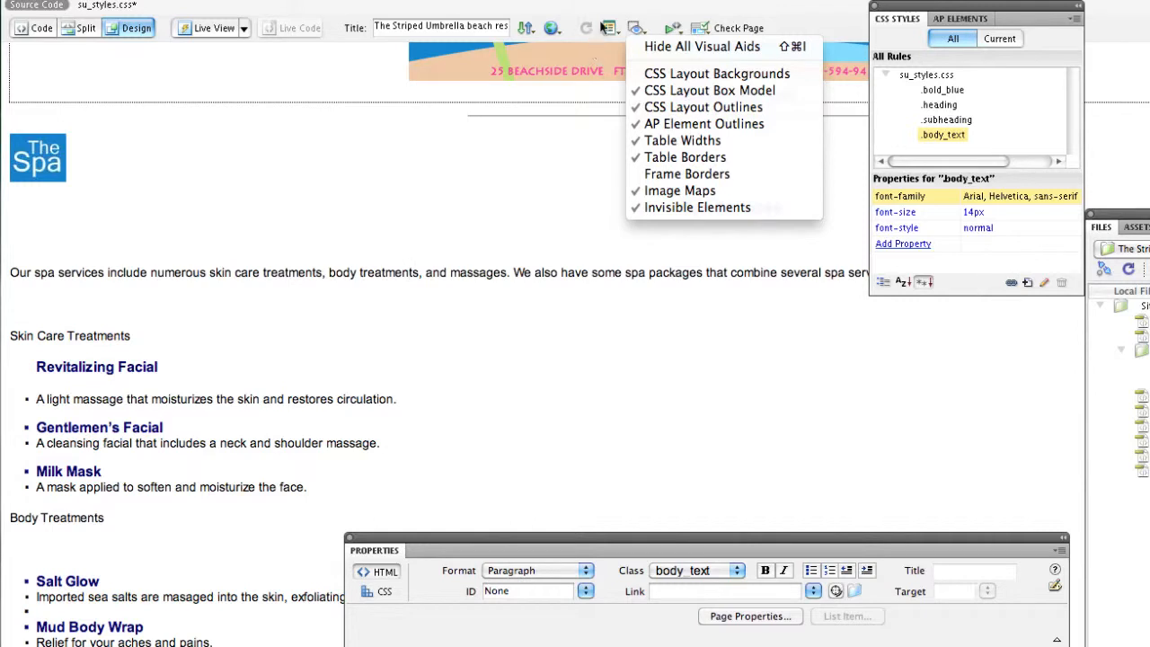
{"action": "left_click", "coordinate": [614, 33]}
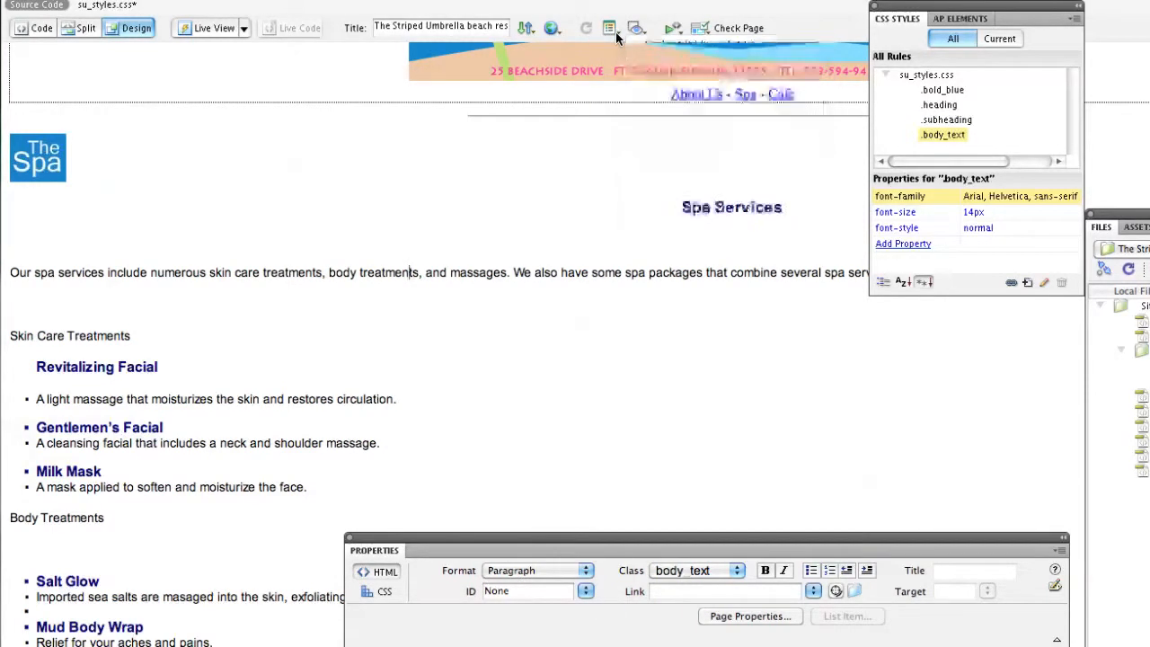
{"action": "left_click", "coordinate": [615, 33]}
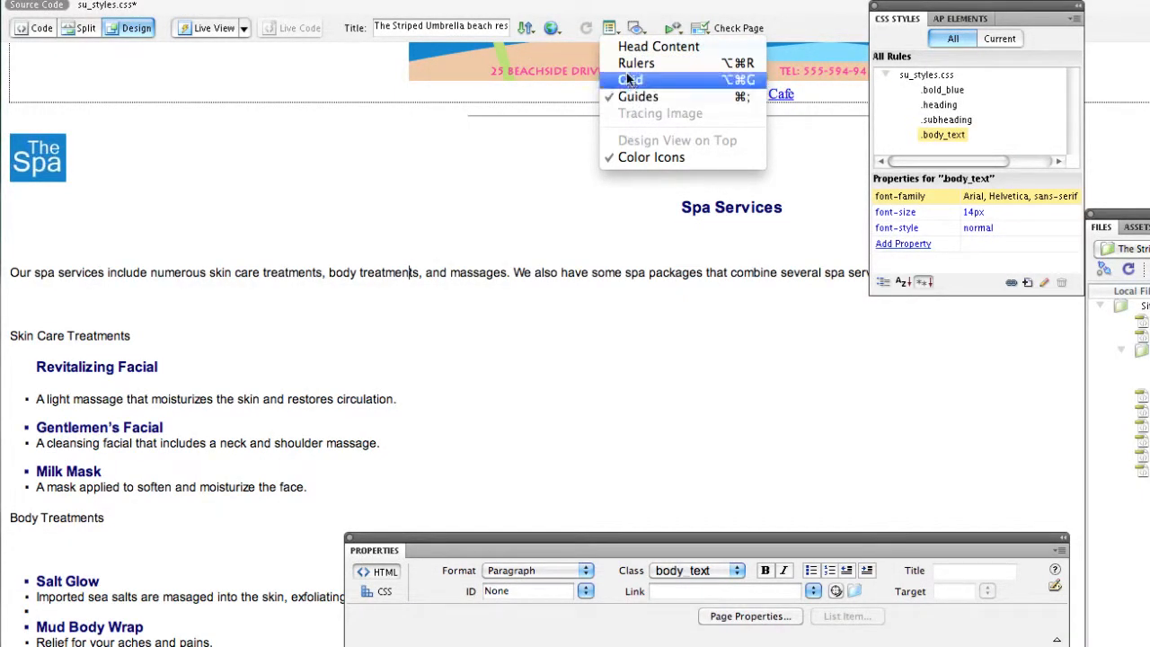
Review the markup validation options and the Check Page options for browser compatibility and accessibility, choosing none
{"action": "left_click", "coordinate": [672, 34]}
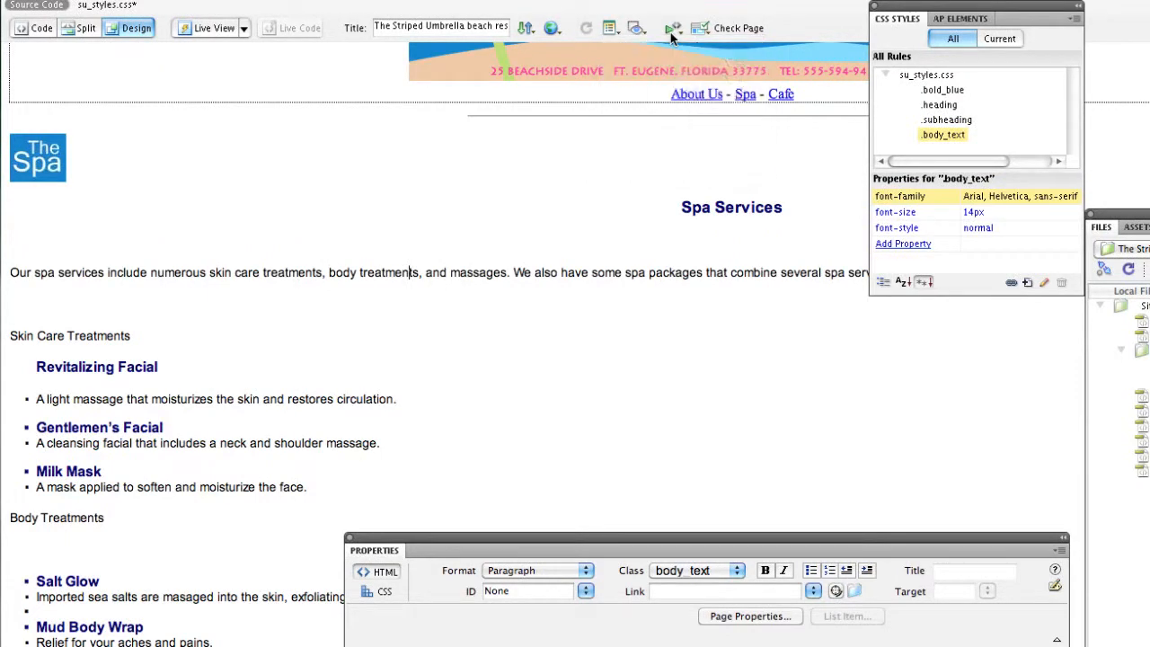
{"action": "left_click", "coordinate": [672, 34]}
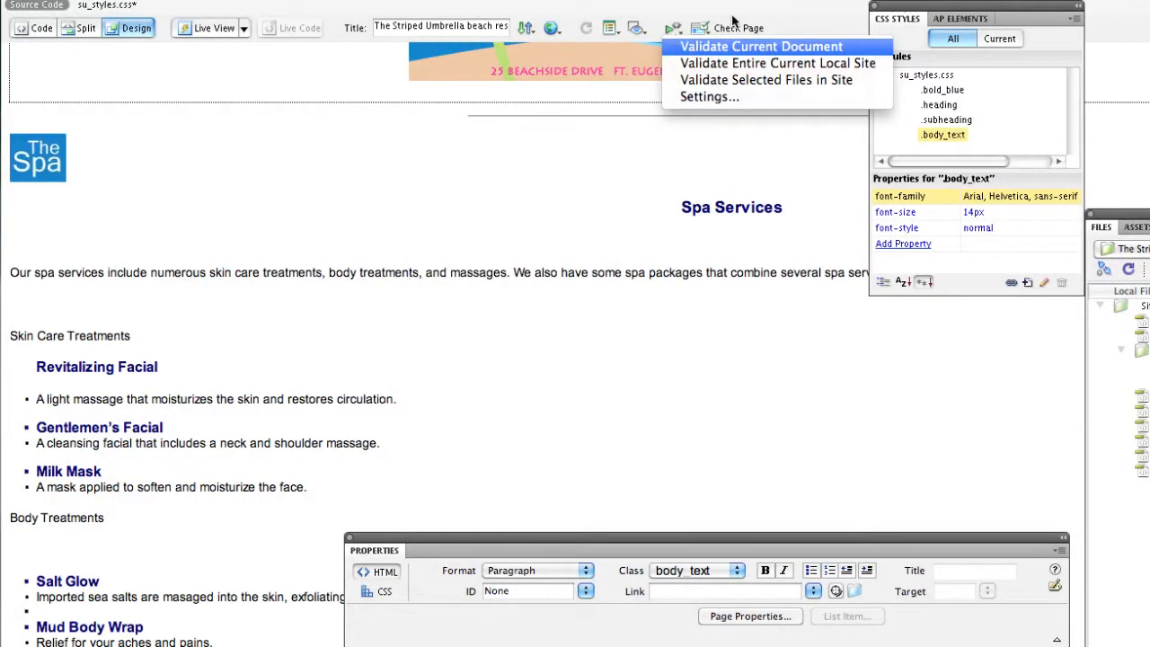
{"action": "left_click", "coordinate": [711, 29]}
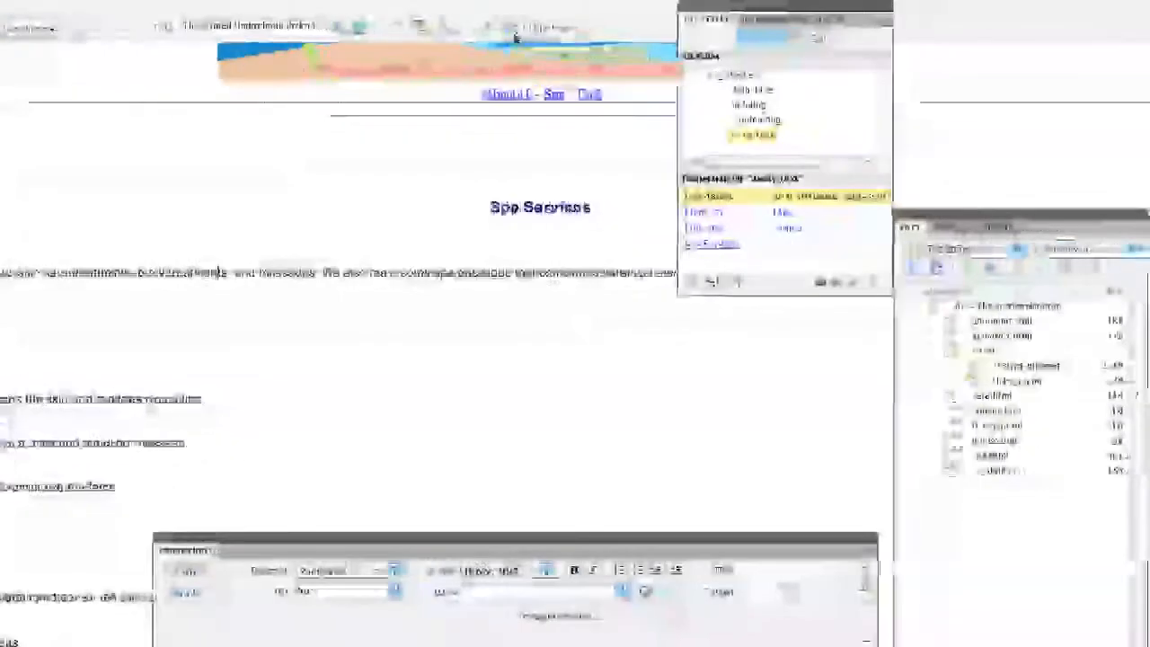
{"action": "left_click", "coordinate": [626, 34]}
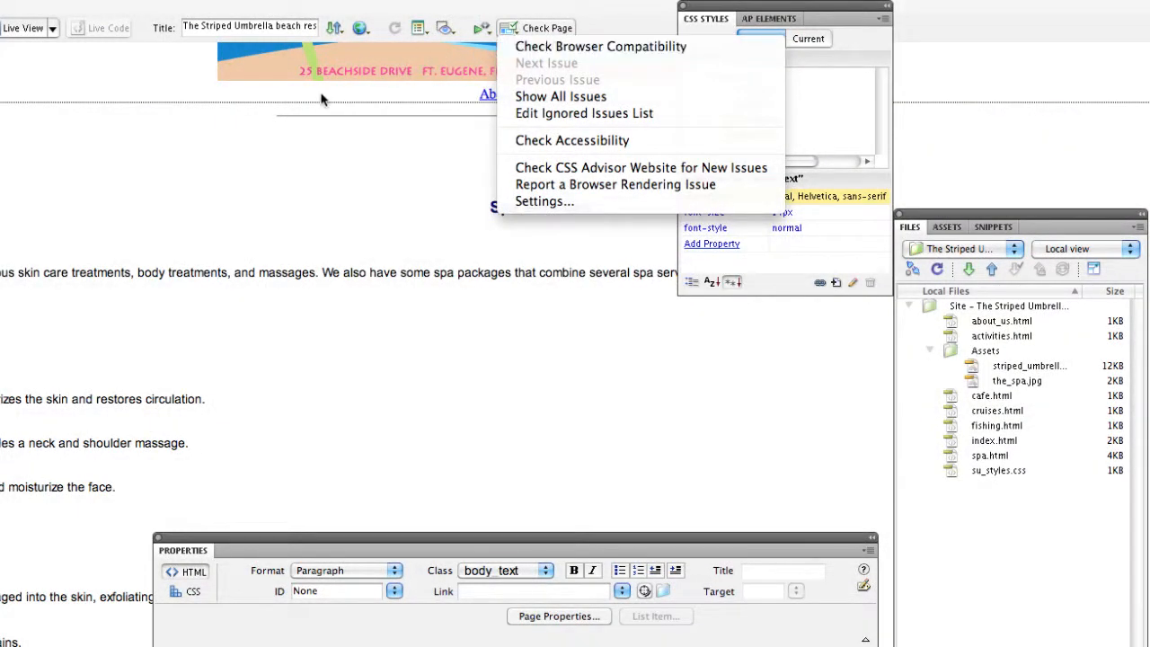
{"action": "left_click", "coordinate": [279, 162]}
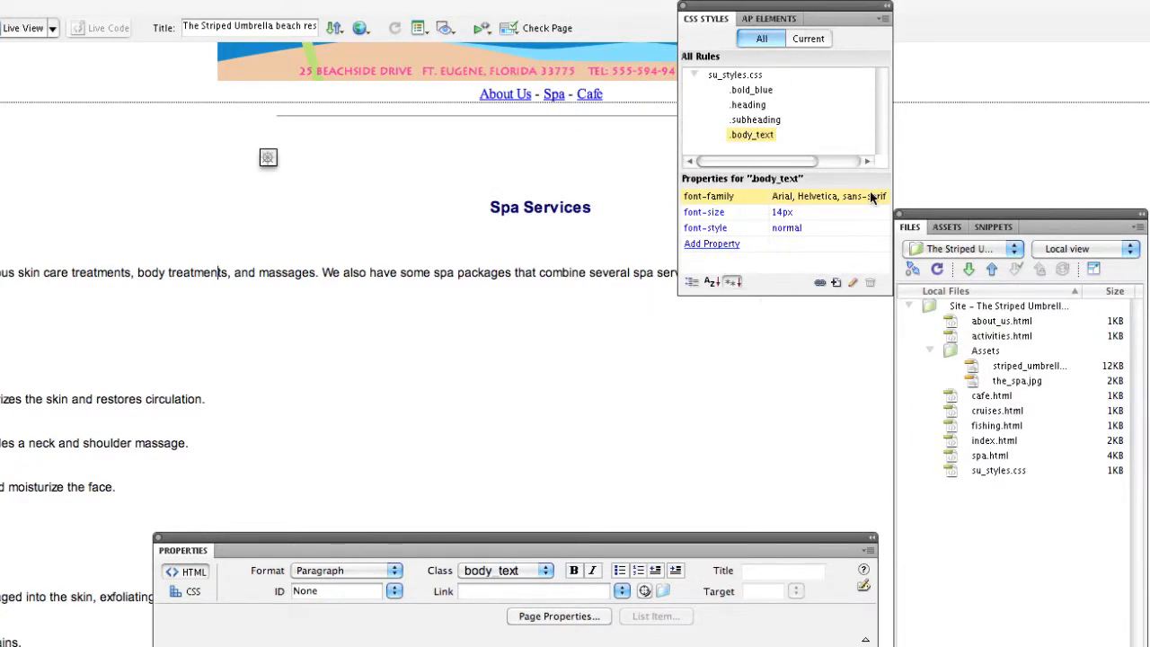
Collapse and re-expand the su_styles.css style sheet in the list of all CSS rules
{"action": "left_click", "coordinate": [692, 75]}
{"action": "left_click", "coordinate": [693, 75]}
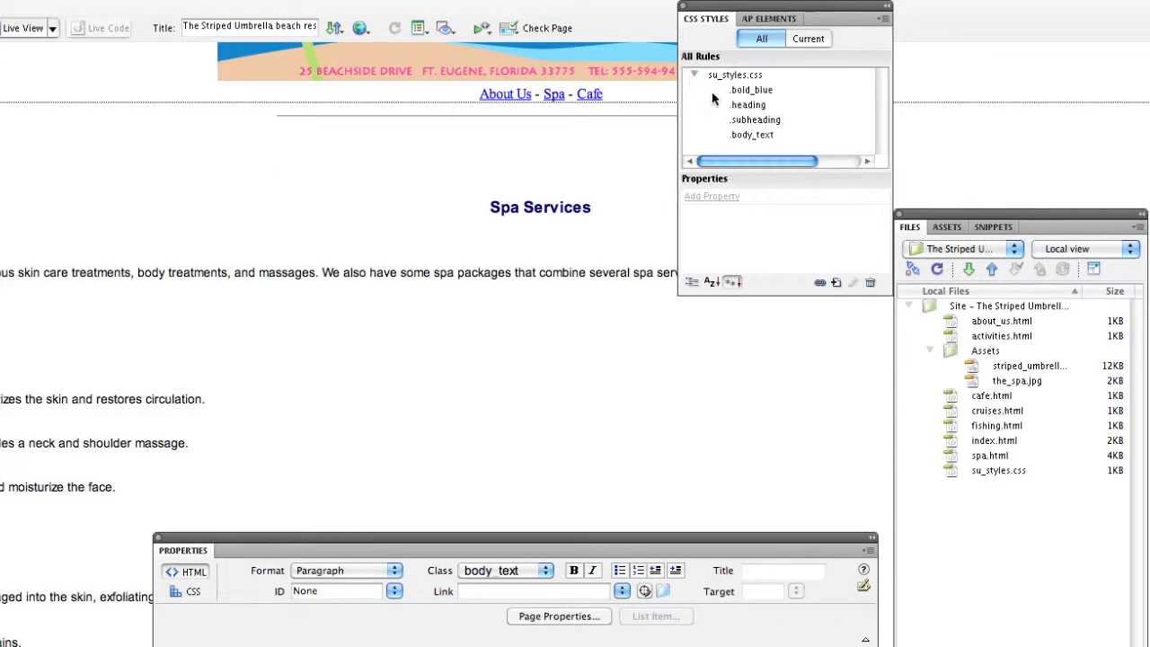